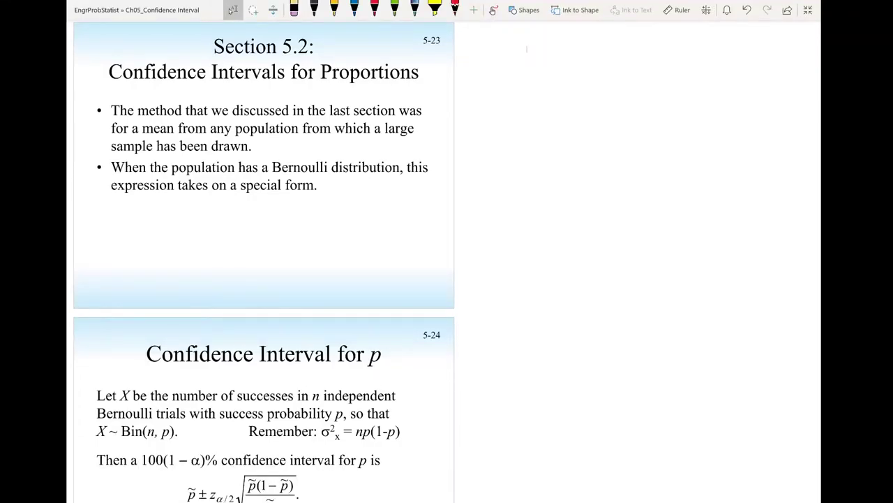
In blue ink, draw a population ellipse labelled p with an arrow labelled n to a sample ellipse.
{"action": "left_click", "coordinate": [355, 8]}
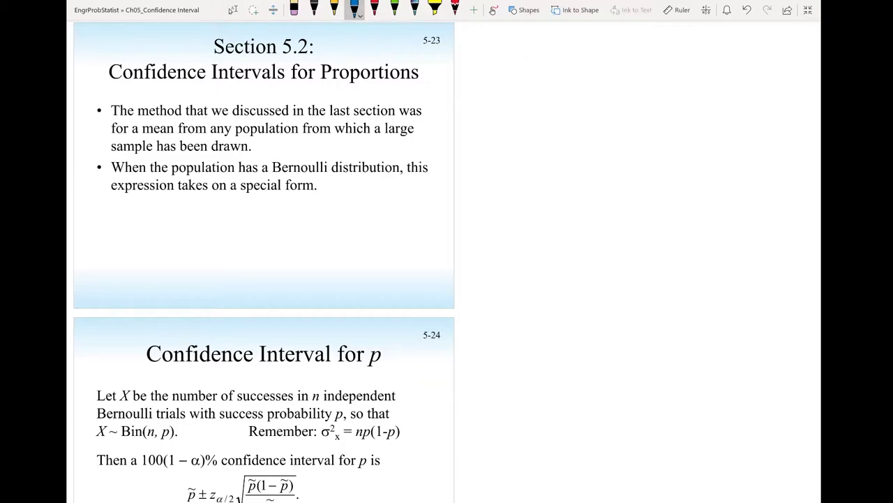
{"action": "left_click_drag", "start_coordinate": [708, 48], "coordinate": [713, 52]}
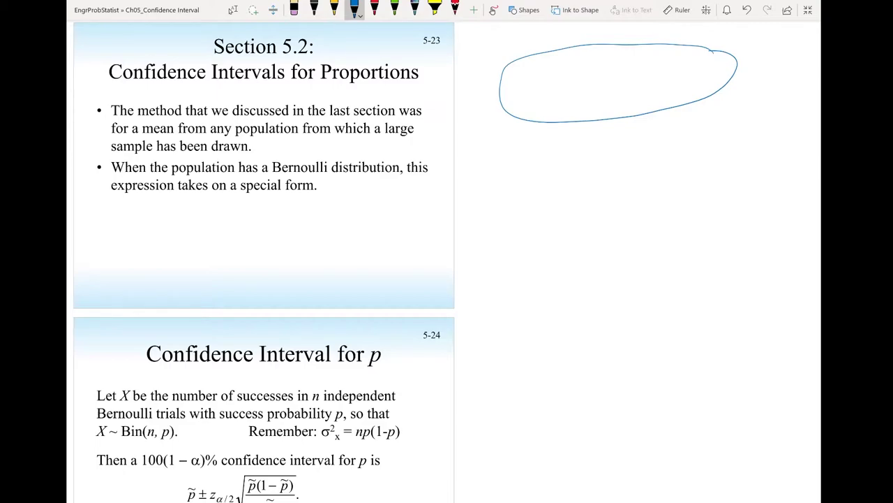
{"action": "mouse_move", "coordinate": [642, 61]}
{"action": "left_mouse_down"}
{"action": "mouse_move", "coordinate": [642, 74]}
{"action": "mouse_move", "coordinate": [644, 67]}
{"action": "left_mouse_up"}
{"action": "mouse_move", "coordinate": [533, 113]}
{"action": "left_mouse_down"}
{"action": "mouse_move", "coordinate": [514, 164]}
{"action": "mouse_move", "coordinate": [534, 155]}
{"action": "left_mouse_up"}
{"action": "left_click_drag", "start_coordinate": [548, 170], "coordinate": [551, 171]}
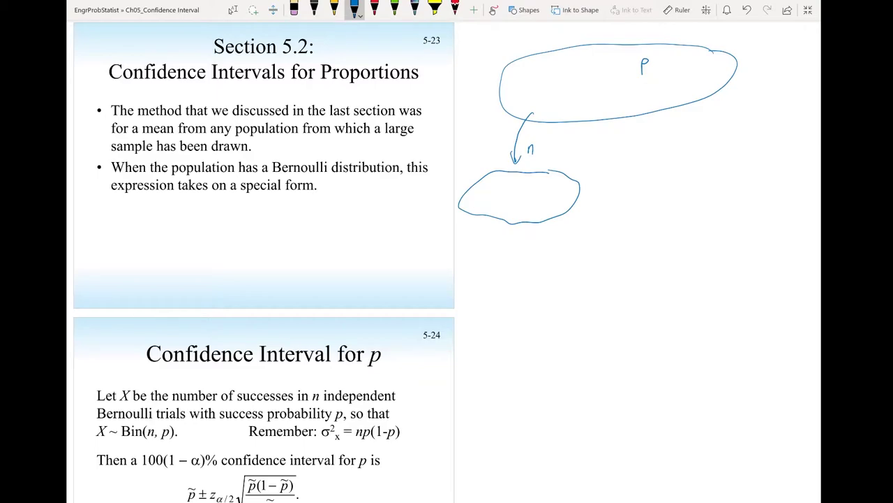
Note the conditions: number of successes ≥ 10 and number of failures ≥ 10.
{"action": "mouse_move", "coordinate": [563, 137]}
{"action": "left_mouse_down"}
{"action": "mouse_move", "coordinate": [570, 147]}
{"action": "mouse_move", "coordinate": [643, 134]}
{"action": "left_mouse_up"}
{"action": "left_click_drag", "start_coordinate": [635, 138], "coordinate": [658, 132]}
{"action": "left_click_drag", "start_coordinate": [662, 124], "coordinate": [662, 130]}
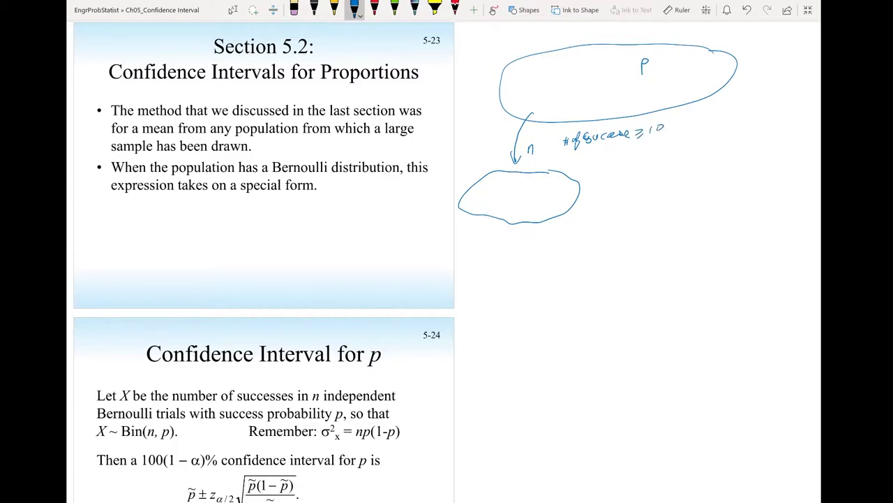
{"action": "mouse_move", "coordinate": [567, 153]}
{"action": "left_mouse_down"}
{"action": "mouse_move", "coordinate": [572, 164]}
{"action": "mouse_move", "coordinate": [587, 158]}
{"action": "mouse_move", "coordinate": [584, 166]}
{"action": "mouse_move", "coordinate": [647, 152]}
{"action": "left_mouse_up"}
{"action": "left_click_drag", "start_coordinate": [646, 156], "coordinate": [662, 151]}
{"action": "left_click_drag", "start_coordinate": [668, 143], "coordinate": [668, 144]}
Write 'X: number of successes' beneath the conditions.
{"action": "mouse_move", "coordinate": [597, 178]}
{"action": "left_mouse_down"}
{"action": "mouse_move", "coordinate": [604, 189]}
{"action": "mouse_move", "coordinate": [597, 189]}
{"action": "left_mouse_up"}
{"action": "left_click", "coordinate": [617, 179]}
{"action": "left_click", "coordinate": [617, 184]}
{"action": "left_click_drag", "start_coordinate": [626, 179], "coordinate": [636, 176]}
{"action": "left_click_drag", "start_coordinate": [626, 183], "coordinate": [635, 186]}
{"action": "mouse_move", "coordinate": [642, 173]}
{"action": "left_mouse_down"}
{"action": "mouse_move", "coordinate": [650, 170]}
{"action": "mouse_move", "coordinate": [648, 187]}
{"action": "left_mouse_up"}
{"action": "left_click_drag", "start_coordinate": [663, 168], "coordinate": [661, 180]}
{"action": "mouse_move", "coordinate": [676, 165]}
{"action": "left_mouse_down"}
{"action": "mouse_move", "coordinate": [688, 175]}
{"action": "mouse_move", "coordinate": [722, 162]}
{"action": "left_mouse_up"}
Label the sample observations X1, X2 … Xn.
{"action": "left_click_drag", "start_coordinate": [481, 181], "coordinate": [487, 191]}
{"action": "mouse_move", "coordinate": [487, 182]}
{"action": "left_mouse_down"}
{"action": "mouse_move", "coordinate": [480, 192]}
{"action": "mouse_move", "coordinate": [510, 191]}
{"action": "left_mouse_up"}
{"action": "mouse_move", "coordinate": [510, 181]}
{"action": "left_mouse_down"}
{"action": "mouse_move", "coordinate": [504, 191]}
{"action": "mouse_move", "coordinate": [521, 190]}
{"action": "left_mouse_up"}
{"action": "left_click_drag", "start_coordinate": [546, 201], "coordinate": [549, 211]}
{"action": "left_click_drag", "start_coordinate": [552, 212], "coordinate": [559, 212]}
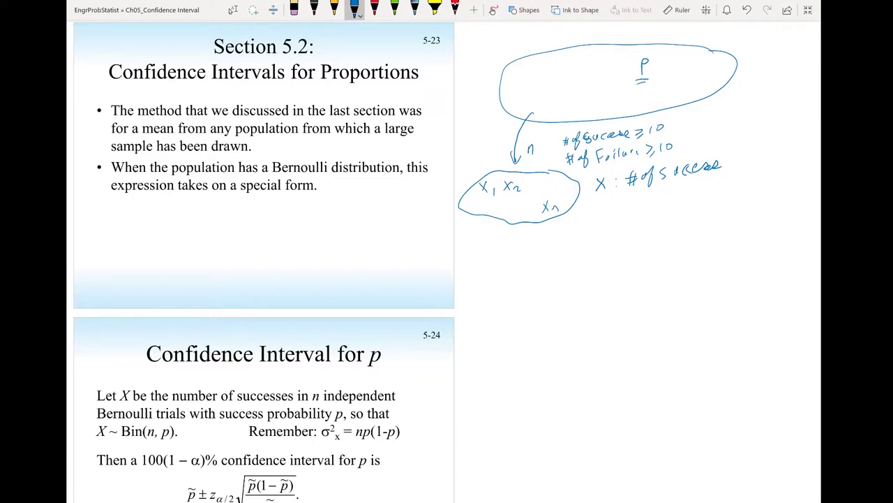
Write p̂ = X/n and its variance σ²_p̂ = σ²_x/n² = np(1−p)/n².
{"action": "mouse_move", "coordinate": [567, 231]}
{"action": "left_mouse_down"}
{"action": "mouse_move", "coordinate": [574, 237]}
{"action": "mouse_move", "coordinate": [574, 225]}
{"action": "left_mouse_up"}
{"action": "mouse_move", "coordinate": [595, 221]}
{"action": "left_mouse_down"}
{"action": "mouse_move", "coordinate": [616, 238]}
{"action": "mouse_move", "coordinate": [606, 255]}
{"action": "left_mouse_up"}
{"action": "mouse_move", "coordinate": [671, 230]}
{"action": "left_mouse_down"}
{"action": "mouse_move", "coordinate": [677, 255]}
{"action": "mouse_move", "coordinate": [678, 217]}
{"action": "mouse_move", "coordinate": [683, 239]}
{"action": "mouse_move", "coordinate": [689, 230]}
{"action": "mouse_move", "coordinate": [724, 226]}
{"action": "left_mouse_up"}
{"action": "left_click_drag", "start_coordinate": [721, 206], "coordinate": [726, 210]}
{"action": "mouse_move", "coordinate": [708, 234]}
{"action": "left_mouse_down"}
{"action": "mouse_move", "coordinate": [730, 232]}
{"action": "mouse_move", "coordinate": [720, 253]}
{"action": "mouse_move", "coordinate": [728, 244]}
{"action": "left_mouse_up"}
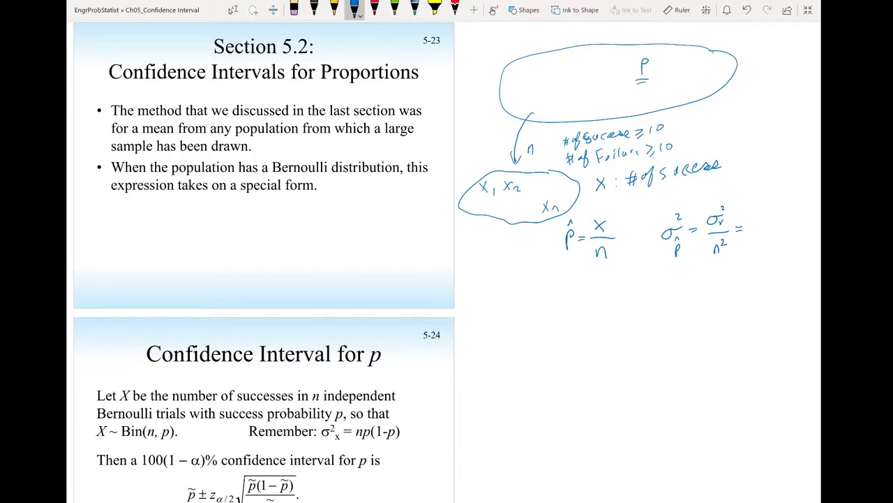
{"action": "mouse_move", "coordinate": [747, 225]}
{"action": "left_mouse_down"}
{"action": "mouse_move", "coordinate": [787, 226]}
{"action": "mouse_move", "coordinate": [764, 241]}
{"action": "mouse_move", "coordinate": [768, 248]}
{"action": "left_mouse_up"}
{"action": "left_click_drag", "start_coordinate": [770, 237], "coordinate": [778, 244]}
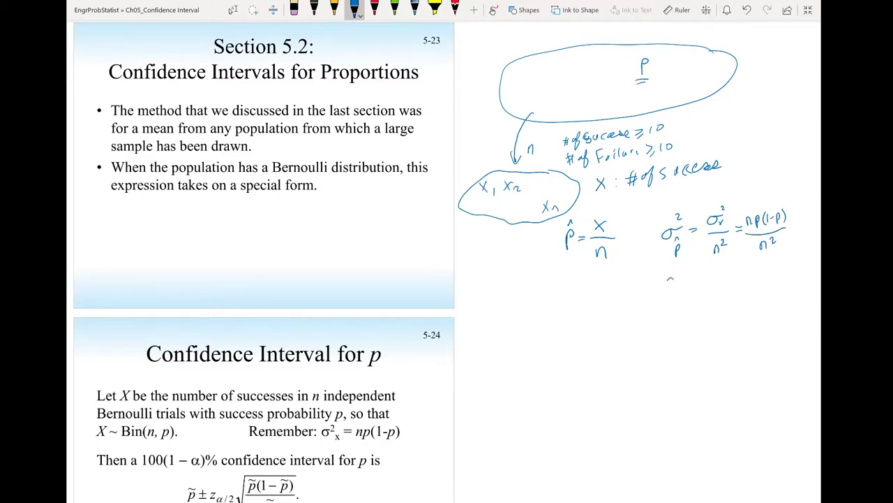
Write the standard deviation σ_p̂ = √(p(1−p)/n).
{"action": "mouse_move", "coordinate": [676, 278]}
{"action": "left_mouse_down"}
{"action": "mouse_move", "coordinate": [689, 276]}
{"action": "mouse_move", "coordinate": [689, 293]}
{"action": "left_mouse_up"}
{"action": "left_click_drag", "start_coordinate": [722, 274], "coordinate": [792, 253]}
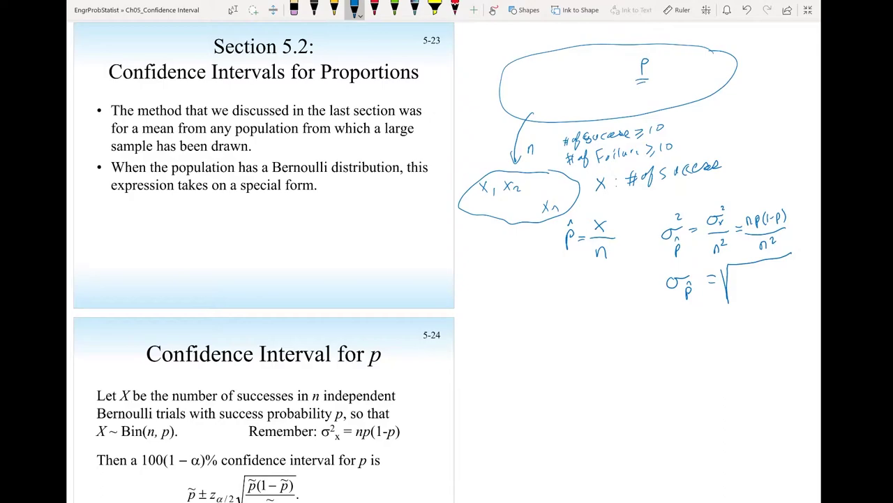
{"action": "left_click_drag", "start_coordinate": [737, 273], "coordinate": [745, 283]}
{"action": "mouse_move", "coordinate": [753, 271]}
{"action": "left_mouse_down"}
{"action": "mouse_move", "coordinate": [752, 280]}
{"action": "mouse_move", "coordinate": [772, 277]}
{"action": "left_mouse_up"}
{"action": "mouse_move", "coordinate": [739, 288]}
{"action": "left_mouse_down"}
{"action": "mouse_move", "coordinate": [772, 286]}
{"action": "mouse_move", "coordinate": [767, 300]}
{"action": "left_mouse_up"}
{"action": "key", "text": "F11"}
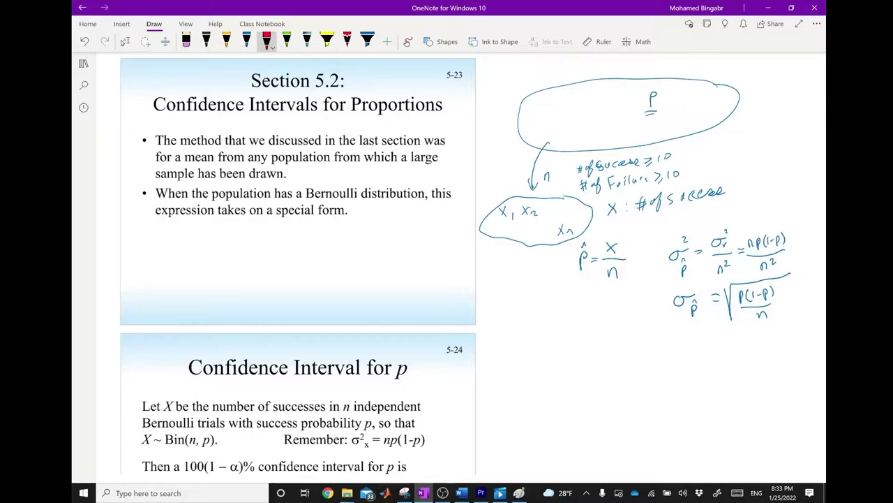
{"action": "left_click_drag", "start_coordinate": [572, 275], "coordinate": [590, 274]}
{"action": "mouse_move", "coordinate": [657, 84]}
{"action": "left_mouse_down"}
{"action": "mouse_move", "coordinate": [638, 92]}
{"action": "mouse_move", "coordinate": [640, 114]}
{"action": "mouse_move", "coordinate": [670, 104]}
{"action": "left_mouse_up"}
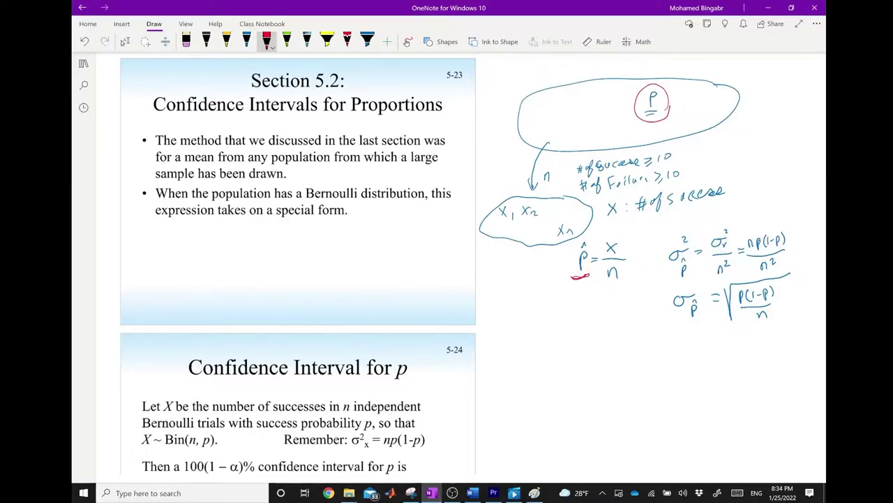
{"action": "mouse_move", "coordinate": [675, 317]}
{"action": "left_mouse_down"}
{"action": "mouse_move", "coordinate": [738, 340]}
{"action": "mouse_move", "coordinate": [776, 326]}
{"action": "left_mouse_up"}
{"action": "mouse_move", "coordinate": [195, 240]}
{"action": "left_mouse_down"}
{"action": "mouse_move", "coordinate": [194, 307]}
{"action": "mouse_move", "coordinate": [186, 290]}
{"action": "mouse_move", "coordinate": [366, 288]}
{"action": "left_mouse_up"}
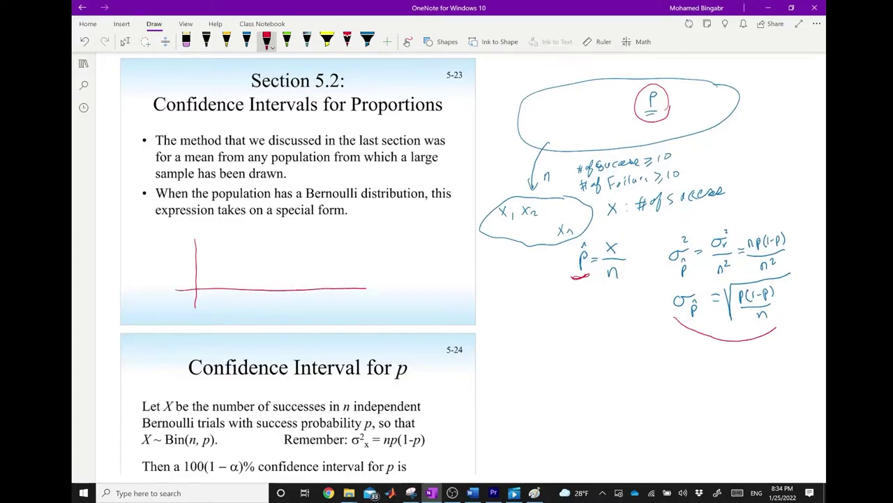
{"action": "mouse_move", "coordinate": [215, 282]}
{"action": "left_mouse_down"}
{"action": "mouse_move", "coordinate": [236, 281]}
{"action": "mouse_move", "coordinate": [298, 232]}
{"action": "mouse_move", "coordinate": [348, 274]}
{"action": "mouse_move", "coordinate": [371, 279]}
{"action": "left_mouse_up"}
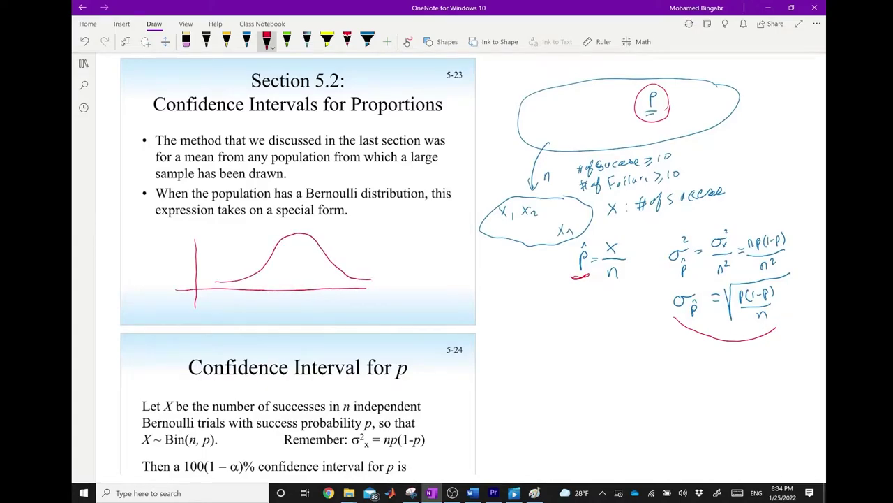
{"action": "left_click_drag", "start_coordinate": [297, 285], "coordinate": [298, 296]}
{"action": "mouse_move", "coordinate": [570, 275]}
{"action": "left_mouse_down"}
{"action": "mouse_move", "coordinate": [590, 272]}
{"action": "mouse_move", "coordinate": [581, 278]}
{"action": "left_mouse_up"}
{"action": "left_click_drag", "start_coordinate": [295, 303], "coordinate": [297, 311]}
{"action": "left_click_drag", "start_coordinate": [330, 286], "coordinate": [330, 295]}
{"action": "left_click_drag", "start_coordinate": [332, 304], "coordinate": [336, 321]}
{"action": "mouse_move", "coordinate": [257, 286]}
{"action": "left_mouse_down"}
{"action": "mouse_move", "coordinate": [248, 313]}
{"action": "mouse_move", "coordinate": [256, 322]}
{"action": "left_mouse_up"}
{"action": "mouse_move", "coordinate": [227, 305]}
{"action": "left_mouse_down"}
{"action": "mouse_move", "coordinate": [227, 322]}
{"action": "mouse_move", "coordinate": [230, 313]}
{"action": "left_mouse_up"}
{"action": "left_click_drag", "start_coordinate": [234, 313], "coordinate": [238, 312]}
{"action": "mouse_move", "coordinate": [328, 307]}
{"action": "left_mouse_down"}
{"action": "mouse_move", "coordinate": [337, 320]}
{"action": "mouse_move", "coordinate": [345, 308]}
{"action": "left_mouse_up"}
{"action": "left_click_drag", "start_coordinate": [353, 306], "coordinate": [356, 320]}
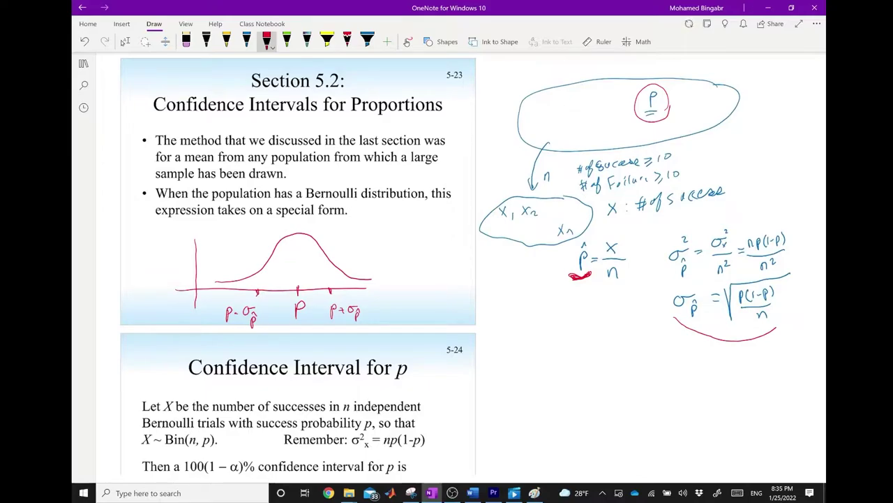
{"action": "mouse_move", "coordinate": [573, 275]}
{"action": "left_mouse_down"}
{"action": "mouse_move", "coordinate": [567, 263]}
{"action": "mouse_move", "coordinate": [595, 237]}
{"action": "mouse_move", "coordinate": [586, 277]}
{"action": "left_mouse_up"}
{"action": "mouse_move", "coordinate": [672, 106]}
{"action": "left_mouse_down"}
{"action": "mouse_move", "coordinate": [649, 78]}
{"action": "mouse_move", "coordinate": [638, 123]}
{"action": "mouse_move", "coordinate": [663, 85]}
{"action": "mouse_move", "coordinate": [637, 123]}
{"action": "mouse_move", "coordinate": [667, 123]}
{"action": "left_mouse_up"}
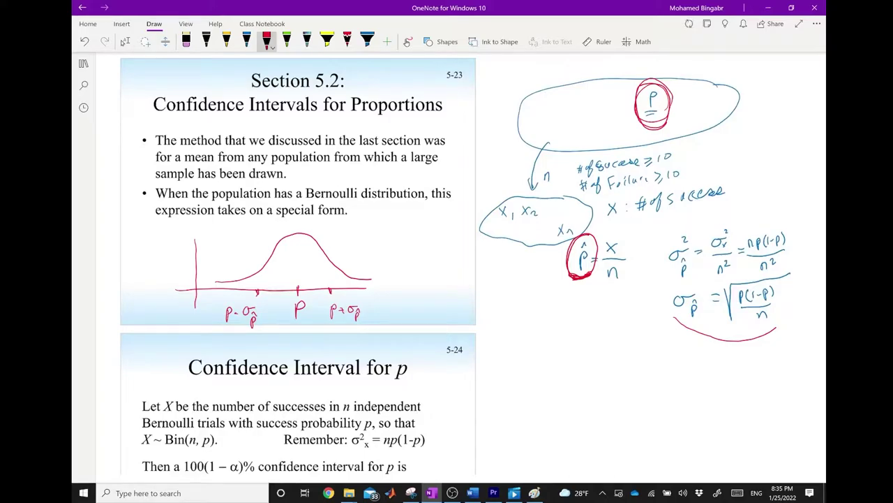
{"action": "left_click_drag", "start_coordinate": [526, 249], "coordinate": [521, 262]}
{"action": "mouse_move", "coordinate": [712, 129]}
{"action": "left_mouse_down"}
{"action": "mouse_move", "coordinate": [747, 142]}
{"action": "mouse_move", "coordinate": [763, 171]}
{"action": "mouse_move", "coordinate": [771, 128]}
{"action": "left_mouse_up"}
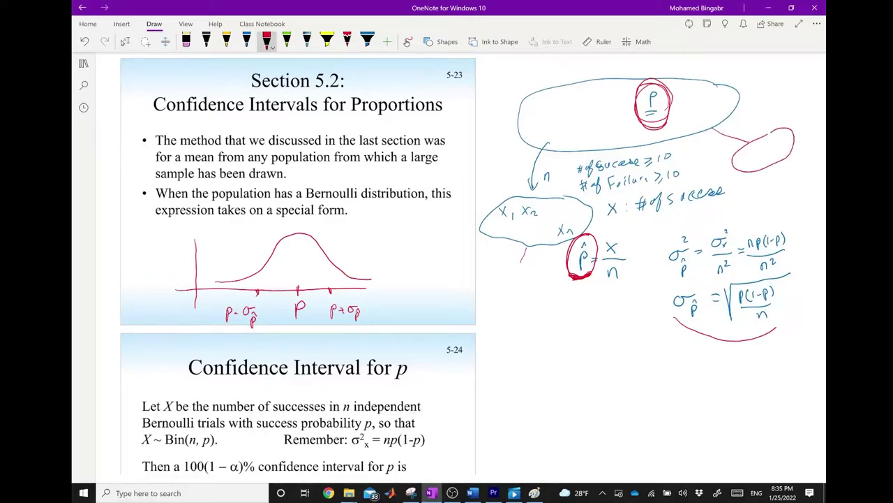
{"action": "left_click_drag", "start_coordinate": [773, 182], "coordinate": [774, 191]}
{"action": "left_click_drag", "start_coordinate": [771, 178], "coordinate": [774, 172]}
{"action": "left_click_drag", "start_coordinate": [578, 276], "coordinate": [591, 279]}
{"action": "left_click", "coordinate": [246, 41]}
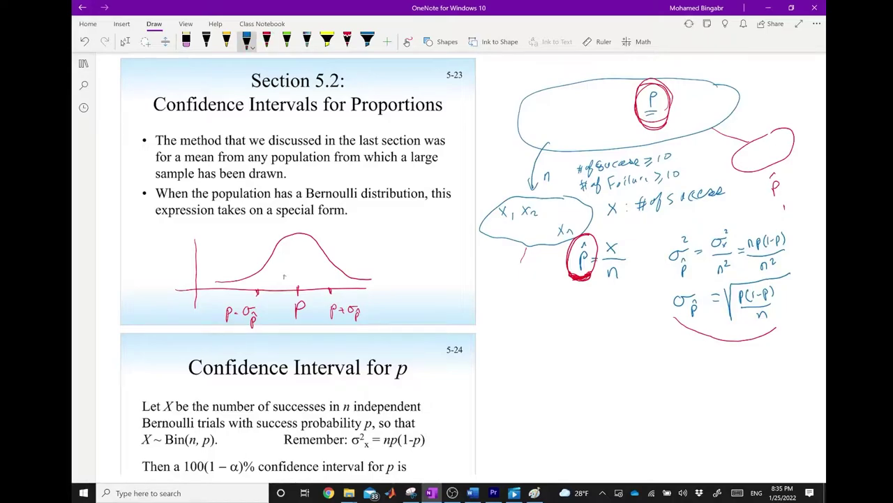
{"action": "left_click_drag", "start_coordinate": [285, 277], "coordinate": [285, 288]}
{"action": "mouse_move", "coordinate": [286, 276]}
{"action": "left_mouse_down"}
{"action": "mouse_move", "coordinate": [314, 275]}
{"action": "mouse_move", "coordinate": [253, 283]}
{"action": "left_mouse_up"}
{"action": "mouse_move", "coordinate": [306, 298]}
{"action": "left_mouse_down"}
{"action": "mouse_move", "coordinate": [293, 299]}
{"action": "mouse_move", "coordinate": [307, 317]}
{"action": "mouse_move", "coordinate": [307, 306]}
{"action": "left_mouse_up"}
{"action": "left_click_drag", "start_coordinate": [314, 263], "coordinate": [252, 272]}
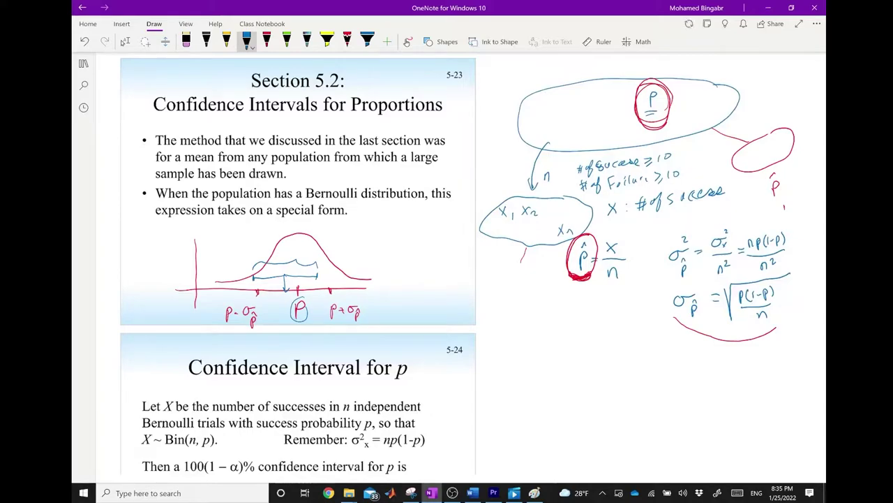
{"action": "left_click_drag", "start_coordinate": [317, 276], "coordinate": [344, 278]}
{"action": "left_click_drag", "start_coordinate": [257, 278], "coordinate": [229, 277]}
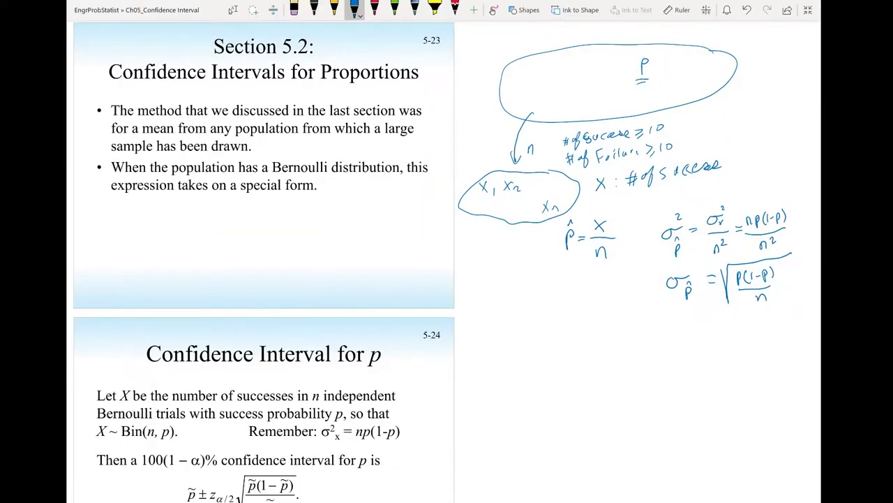
Underline the slide title and write p̂ = X/n ± (1)σ_p̂ with z α/2 above.
{"action": "left_click_drag", "start_coordinate": [115, 87], "coordinate": [302, 91]}
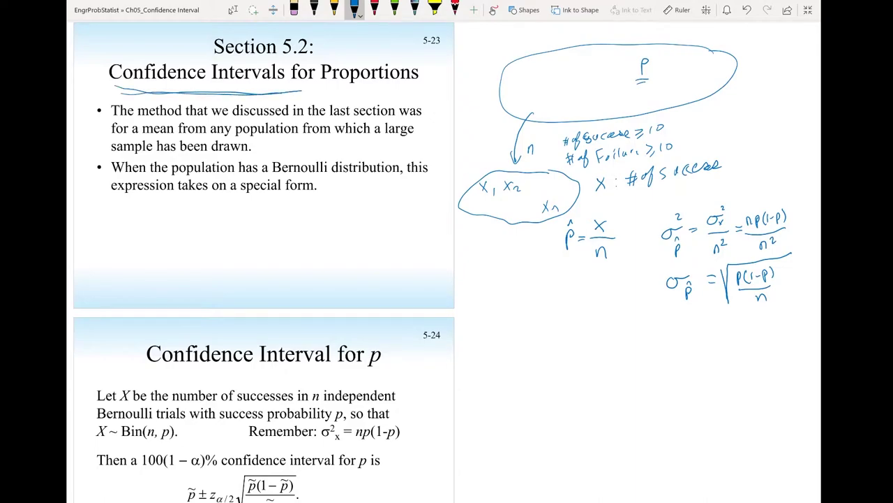
{"action": "mouse_move", "coordinate": [478, 320]}
{"action": "left_mouse_down"}
{"action": "mouse_move", "coordinate": [479, 338]}
{"action": "mouse_move", "coordinate": [488, 305]}
{"action": "mouse_move", "coordinate": [510, 322]}
{"action": "mouse_move", "coordinate": [536, 316]}
{"action": "left_mouse_up"}
{"action": "mouse_move", "coordinate": [535, 303]}
{"action": "left_mouse_down"}
{"action": "mouse_move", "coordinate": [524, 316]}
{"action": "mouse_move", "coordinate": [538, 319]}
{"action": "mouse_move", "coordinate": [544, 333]}
{"action": "mouse_move", "coordinate": [556, 316]}
{"action": "left_mouse_up"}
{"action": "mouse_move", "coordinate": [597, 305]}
{"action": "left_mouse_down"}
{"action": "mouse_move", "coordinate": [617, 301]}
{"action": "mouse_move", "coordinate": [610, 334]}
{"action": "mouse_move", "coordinate": [616, 311]}
{"action": "left_mouse_up"}
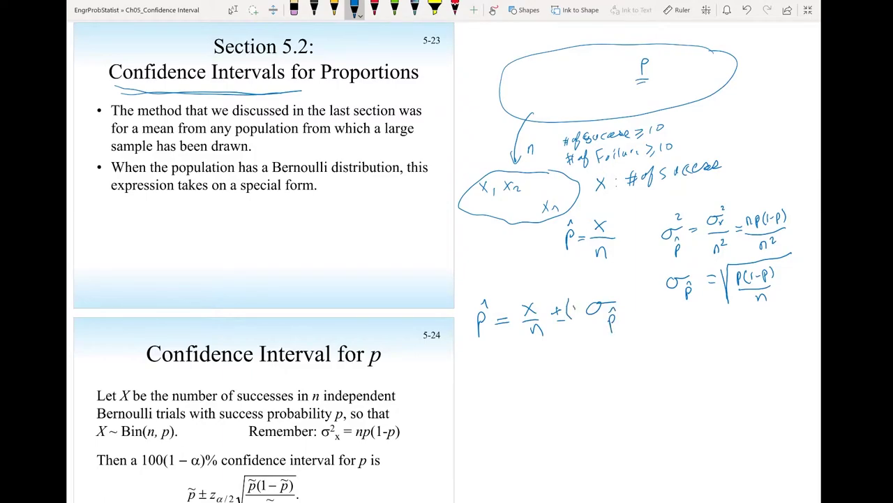
{"action": "left_click_drag", "start_coordinate": [577, 299], "coordinate": [577, 320]}
{"action": "left_click_drag", "start_coordinate": [562, 280], "coordinate": [580, 286]}
{"action": "left_click_drag", "start_coordinate": [583, 281], "coordinate": [589, 291]}
Sketch a bell curve centred at p with ticks at p − σ_p̂ and p + σ_p̂.
{"action": "left_click_drag", "start_coordinate": [646, 345], "coordinate": [750, 341]}
{"action": "left_click_drag", "start_coordinate": [701, 309], "coordinate": [649, 345]}
{"action": "left_click_drag", "start_coordinate": [702, 310], "coordinate": [760, 330]}
{"action": "left_click_drag", "start_coordinate": [705, 338], "coordinate": [705, 347]}
{"action": "mouse_move", "coordinate": [706, 358]}
{"action": "left_mouse_down"}
{"action": "mouse_move", "coordinate": [707, 374]}
{"action": "mouse_move", "coordinate": [711, 364]}
{"action": "left_mouse_up"}
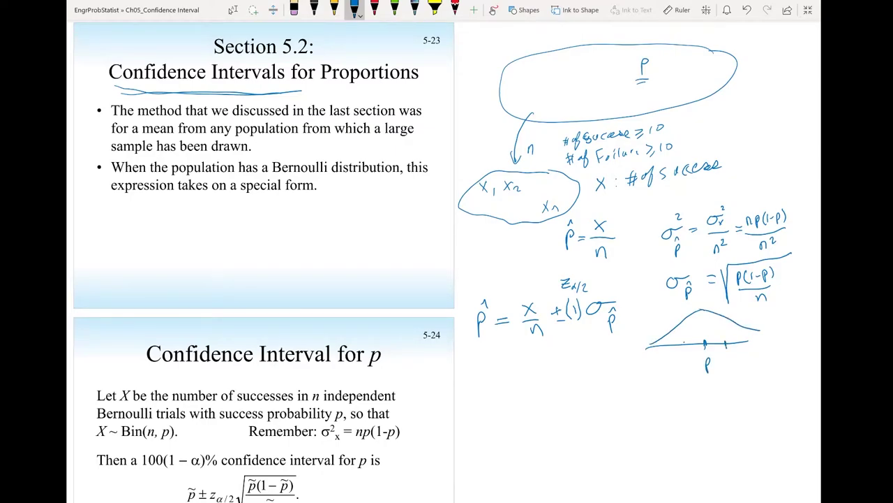
{"action": "mouse_move", "coordinate": [734, 355]}
{"action": "left_mouse_down"}
{"action": "mouse_move", "coordinate": [741, 368]}
{"action": "mouse_move", "coordinate": [754, 357]}
{"action": "left_mouse_up"}
{"action": "mouse_move", "coordinate": [758, 350]}
{"action": "left_mouse_down"}
{"action": "mouse_move", "coordinate": [758, 363]}
{"action": "mouse_move", "coordinate": [763, 354]}
{"action": "left_mouse_up"}
{"action": "mouse_move", "coordinate": [661, 363]}
{"action": "left_mouse_down"}
{"action": "mouse_move", "coordinate": [661, 374]}
{"action": "mouse_move", "coordinate": [671, 366]}
{"action": "left_mouse_up"}
{"action": "left_click_drag", "start_coordinate": [677, 363], "coordinate": [680, 377]}
{"action": "left_click_drag", "start_coordinate": [677, 367], "coordinate": [682, 366]}
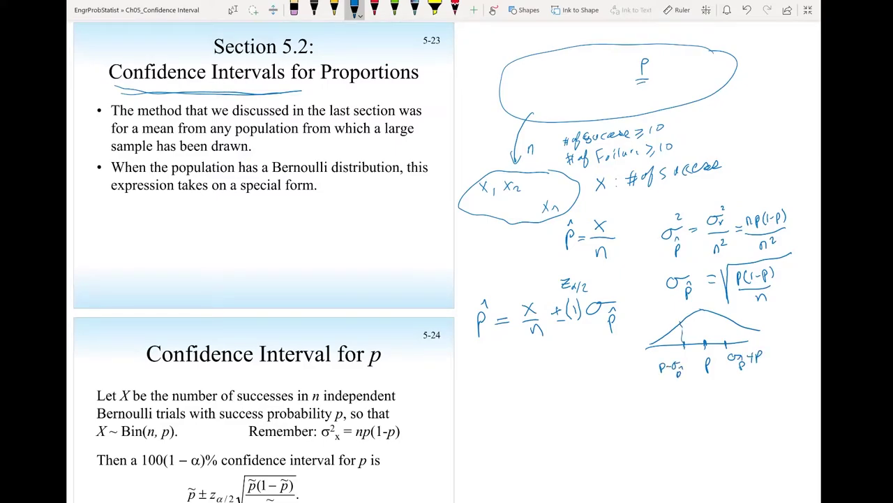
Shade the central area, label it 68%, and write CL = 68% below.
{"action": "left_click_drag", "start_coordinate": [723, 333], "coordinate": [712, 340]}
{"action": "mouse_move", "coordinate": [713, 322]}
{"action": "left_mouse_down"}
{"action": "mouse_move", "coordinate": [691, 342]}
{"action": "mouse_move", "coordinate": [683, 336]}
{"action": "left_mouse_up"}
{"action": "mouse_move", "coordinate": [702, 322]}
{"action": "left_mouse_down"}
{"action": "mouse_move", "coordinate": [667, 307]}
{"action": "mouse_move", "coordinate": [652, 314]}
{"action": "left_mouse_up"}
{"action": "mouse_move", "coordinate": [660, 302]}
{"action": "left_mouse_down"}
{"action": "mouse_move", "coordinate": [657, 314]}
{"action": "mouse_move", "coordinate": [666, 312]}
{"action": "left_mouse_up"}
{"action": "mouse_move", "coordinate": [691, 392]}
{"action": "left_mouse_down"}
{"action": "mouse_move", "coordinate": [692, 403]}
{"action": "mouse_move", "coordinate": [726, 392]}
{"action": "left_mouse_up"}
{"action": "mouse_move", "coordinate": [739, 378]}
{"action": "left_mouse_down"}
{"action": "mouse_move", "coordinate": [734, 392]}
{"action": "mouse_move", "coordinate": [752, 395]}
{"action": "left_mouse_up"}
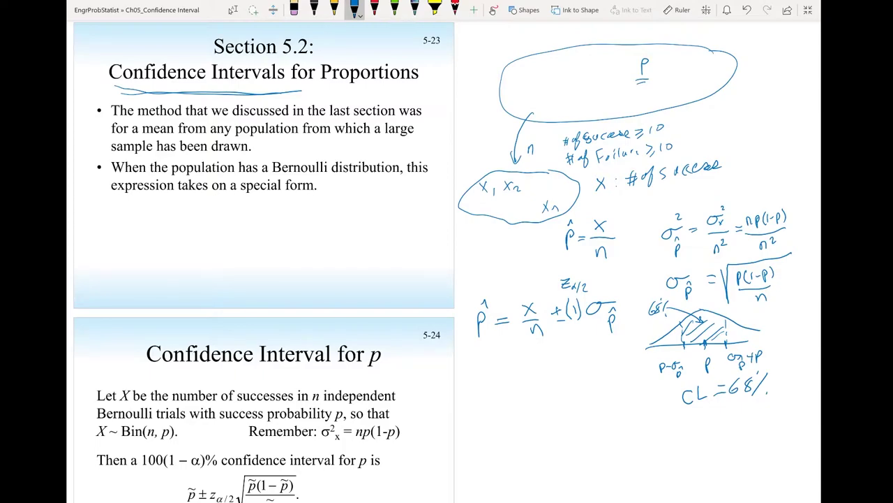
Write the formula CI: p̂ ± z α/2 √(P(1−P)/n).
{"action": "left_click_drag", "start_coordinate": [465, 386], "coordinate": [466, 400]}
{"action": "left_click_drag", "start_coordinate": [471, 381], "coordinate": [481, 381]}
{"action": "mouse_move", "coordinate": [476, 382]}
{"action": "left_mouse_down"}
{"action": "mouse_move", "coordinate": [475, 397]}
{"action": "mouse_move", "coordinate": [504, 402]}
{"action": "mouse_move", "coordinate": [504, 388]}
{"action": "left_mouse_up"}
{"action": "left_click_drag", "start_coordinate": [501, 370], "coordinate": [532, 382]}
{"action": "mouse_move", "coordinate": [527, 377]}
{"action": "left_mouse_down"}
{"action": "mouse_move", "coordinate": [527, 389]}
{"action": "mouse_move", "coordinate": [548, 393]}
{"action": "mouse_move", "coordinate": [546, 385]}
{"action": "mouse_move", "coordinate": [552, 417]}
{"action": "left_mouse_up"}
{"action": "mouse_move", "coordinate": [567, 364]}
{"action": "left_mouse_down"}
{"action": "mouse_move", "coordinate": [567, 419]}
{"action": "mouse_move", "coordinate": [606, 356]}
{"action": "mouse_move", "coordinate": [577, 385]}
{"action": "left_mouse_up"}
{"action": "mouse_move", "coordinate": [576, 370]}
{"action": "left_mouse_down"}
{"action": "mouse_move", "coordinate": [587, 384]}
{"action": "mouse_move", "coordinate": [608, 377]}
{"action": "left_mouse_up"}
{"action": "left_click_drag", "start_coordinate": [613, 362], "coordinate": [615, 383]}
{"action": "left_click_drag", "start_coordinate": [593, 409], "coordinate": [604, 409]}
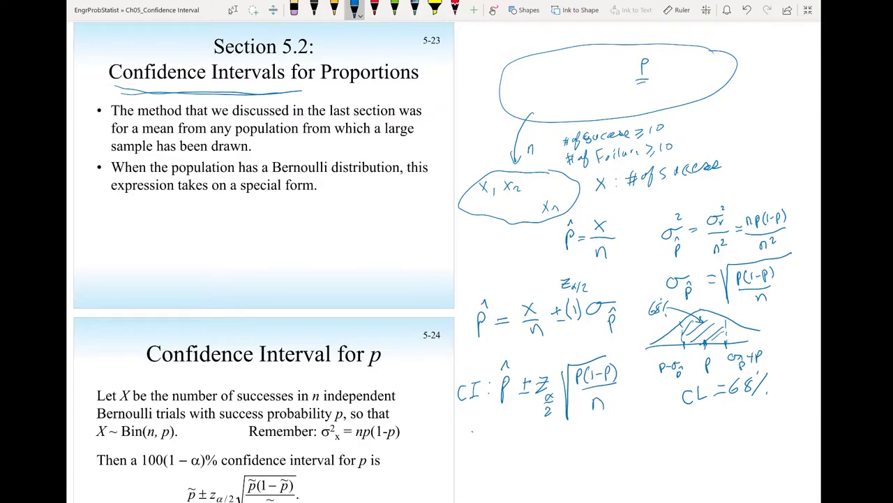
Note 'For specified CL' under the formula and draw an arrow pointing at Z.
{"action": "left_click_drag", "start_coordinate": [468, 432], "coordinate": [480, 447]}
{"action": "mouse_move", "coordinate": [487, 436]}
{"action": "left_mouse_down"}
{"action": "mouse_move", "coordinate": [497, 443]}
{"action": "mouse_move", "coordinate": [558, 437]}
{"action": "left_mouse_up"}
{"action": "mouse_move", "coordinate": [571, 420]}
{"action": "left_mouse_down"}
{"action": "mouse_move", "coordinate": [578, 437]}
{"action": "mouse_move", "coordinate": [592, 435]}
{"action": "left_mouse_up"}
{"action": "mouse_move", "coordinate": [606, 421]}
{"action": "left_mouse_down"}
{"action": "mouse_move", "coordinate": [596, 434]}
{"action": "mouse_move", "coordinate": [621, 433]}
{"action": "left_mouse_up"}
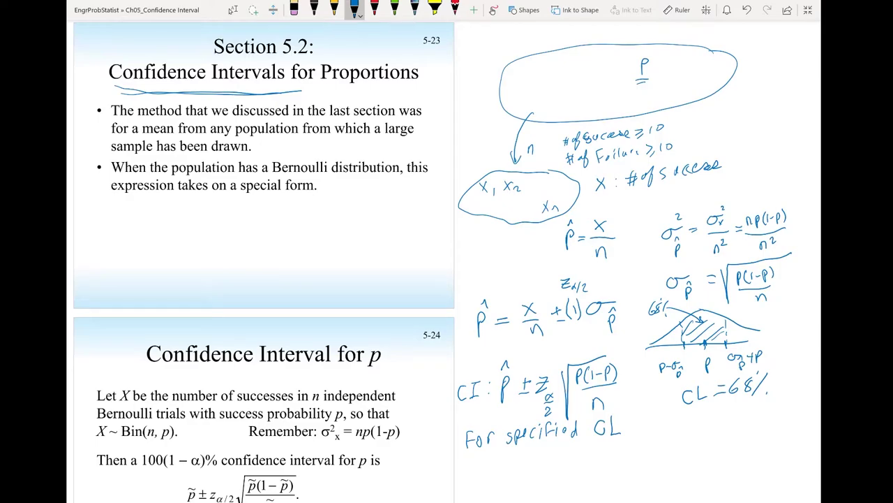
{"action": "left_click_drag", "start_coordinate": [557, 347], "coordinate": [553, 368]}
Draw new axes below the CI formula with a second bell curve over them.
{"action": "scroll", "coordinate": [447, 261], "scroll_direction": "down", "scroll_amount": 1}
{"action": "left_click_drag", "start_coordinate": [622, 424], "coordinate": [766, 419]}
{"action": "left_click_drag", "start_coordinate": [688, 379], "coordinate": [691, 450]}
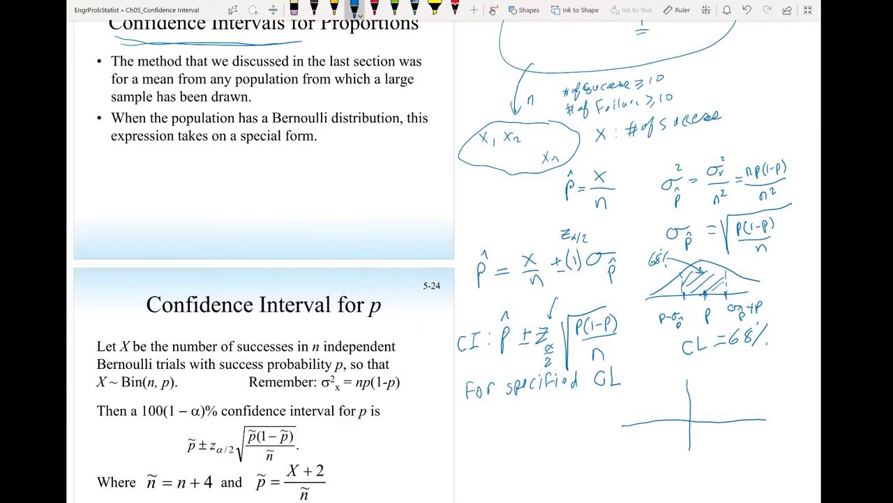
{"action": "left_click_drag", "start_coordinate": [689, 388], "coordinate": [627, 420]}
{"action": "left_click_drag", "start_coordinate": [689, 388], "coordinate": [772, 416]}
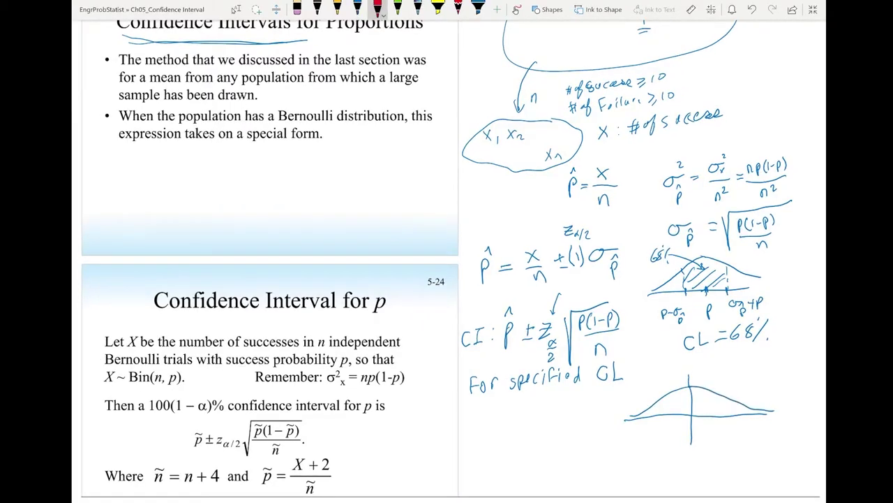
Circle p̂, the square-root error term and z α/2, and mark 0.68 on the curve.
{"action": "mouse_move", "coordinate": [518, 299]}
{"action": "left_mouse_down"}
{"action": "mouse_move", "coordinate": [497, 366]}
{"action": "mouse_move", "coordinate": [679, 429]}
{"action": "mouse_move", "coordinate": [688, 419]}
{"action": "mouse_move", "coordinate": [684, 431]}
{"action": "left_mouse_up"}
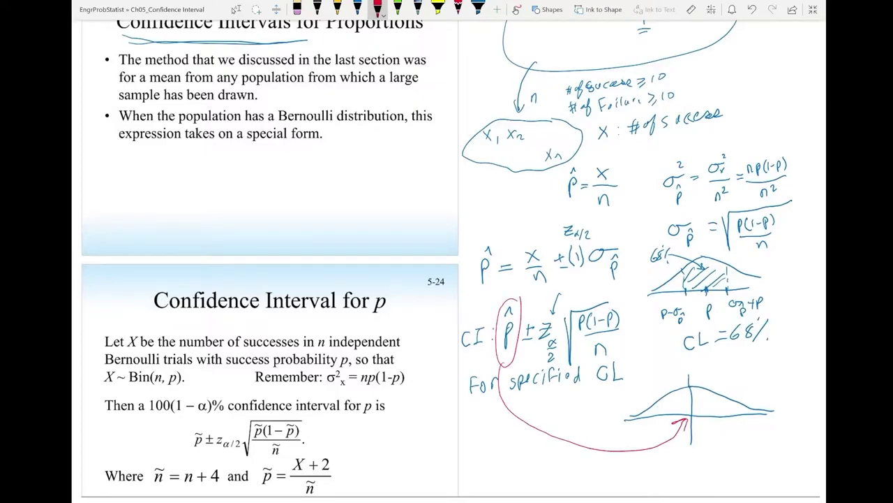
{"action": "mouse_move", "coordinate": [631, 307]}
{"action": "left_mouse_down"}
{"action": "mouse_move", "coordinate": [608, 292]}
{"action": "mouse_move", "coordinate": [567, 320]}
{"action": "mouse_move", "coordinate": [585, 387]}
{"action": "mouse_move", "coordinate": [636, 310]}
{"action": "mouse_move", "coordinate": [764, 370]}
{"action": "mouse_move", "coordinate": [751, 448]}
{"action": "mouse_move", "coordinate": [721, 415]}
{"action": "left_mouse_up"}
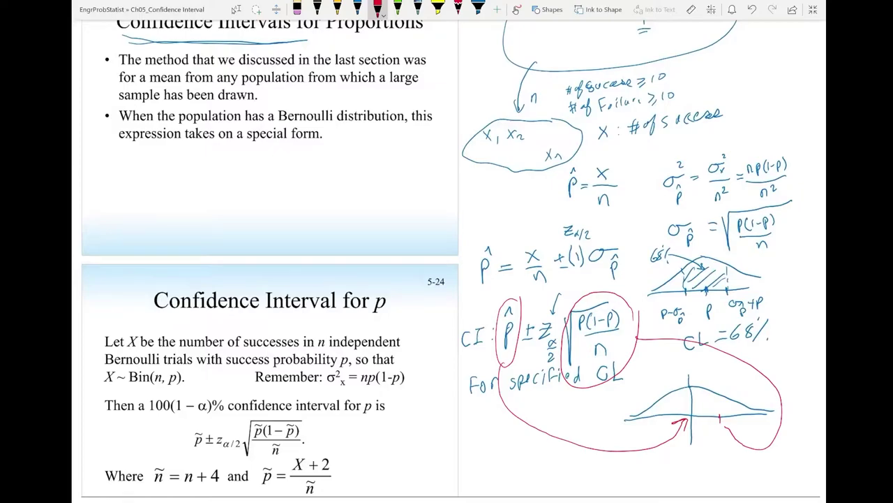
{"action": "mouse_move", "coordinate": [664, 397]}
{"action": "left_mouse_down"}
{"action": "mouse_move", "coordinate": [718, 429]}
{"action": "mouse_move", "coordinate": [714, 412]}
{"action": "mouse_move", "coordinate": [671, 409]}
{"action": "mouse_move", "coordinate": [712, 376]}
{"action": "left_mouse_up"}
{"action": "left_click_drag", "start_coordinate": [720, 369], "coordinate": [735, 371]}
{"action": "left_click", "coordinate": [724, 378]}
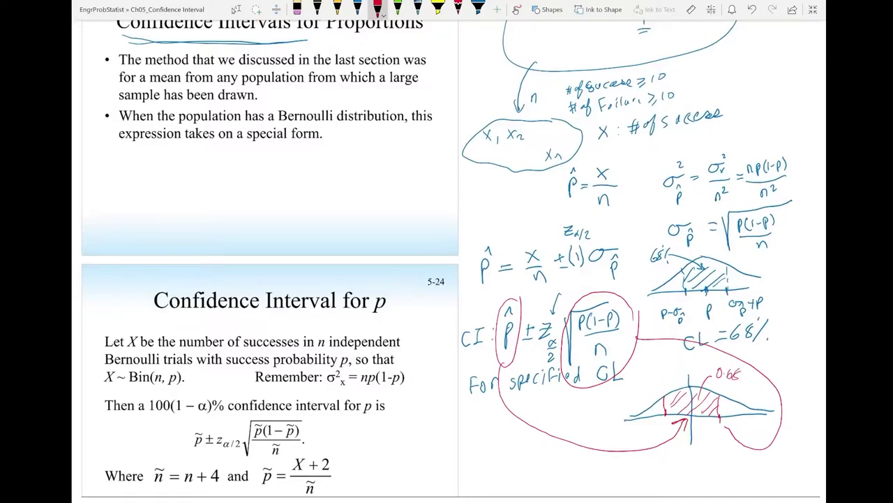
{"action": "mouse_move", "coordinate": [546, 305]}
{"action": "left_mouse_down"}
{"action": "mouse_move", "coordinate": [543, 343]}
{"action": "mouse_move", "coordinate": [555, 362]}
{"action": "mouse_move", "coordinate": [547, 305]}
{"action": "left_mouse_up"}
{"action": "mouse_move", "coordinate": [723, 428]}
{"action": "left_mouse_down"}
{"action": "mouse_move", "coordinate": [716, 437]}
{"action": "mouse_move", "coordinate": [675, 434]}
{"action": "left_mouse_up"}
{"action": "left_click_drag", "start_coordinate": [716, 384], "coordinate": [739, 381]}
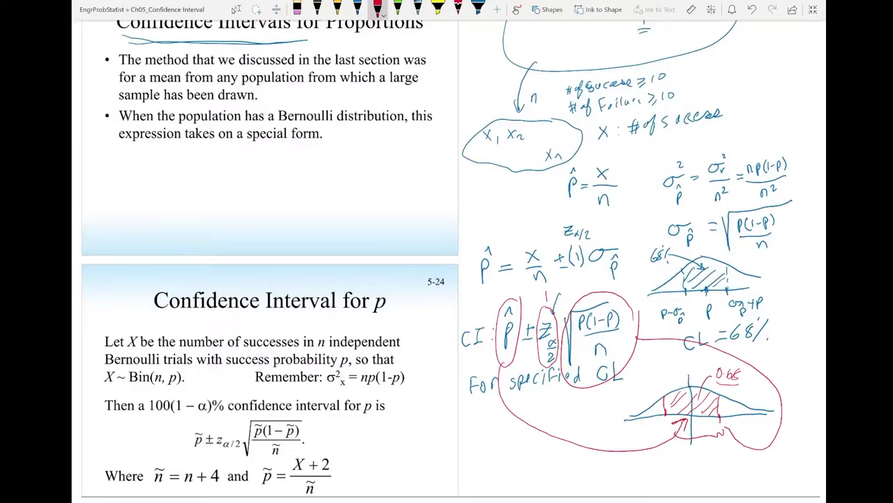
Tick both interval bounds, link the 68% sketch to Z α/2, and redraw the right tick.
{"action": "left_click_drag", "start_coordinate": [727, 401], "coordinate": [727, 414]}
{"action": "mouse_move", "coordinate": [654, 405]}
{"action": "left_mouse_down"}
{"action": "mouse_move", "coordinate": [654, 416]}
{"action": "mouse_move", "coordinate": [680, 392]}
{"action": "mouse_move", "coordinate": [729, 399]}
{"action": "left_mouse_up"}
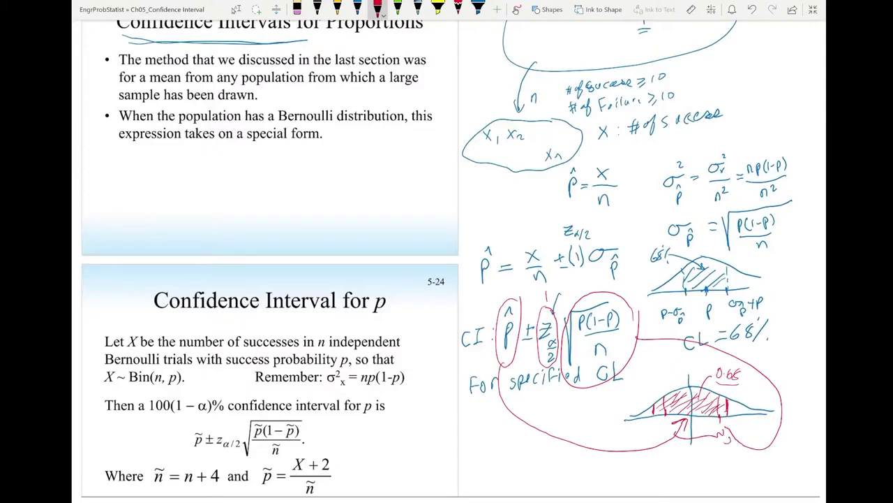
{"action": "mouse_move", "coordinate": [728, 442]}
{"action": "left_mouse_down"}
{"action": "mouse_move", "coordinate": [667, 450]}
{"action": "mouse_move", "coordinate": [658, 436]}
{"action": "left_mouse_up"}
{"action": "mouse_move", "coordinate": [561, 346]}
{"action": "left_mouse_down"}
{"action": "mouse_move", "coordinate": [561, 328]}
{"action": "mouse_move", "coordinate": [538, 312]}
{"action": "mouse_move", "coordinate": [547, 365]}
{"action": "mouse_move", "coordinate": [559, 353]}
{"action": "left_mouse_up"}
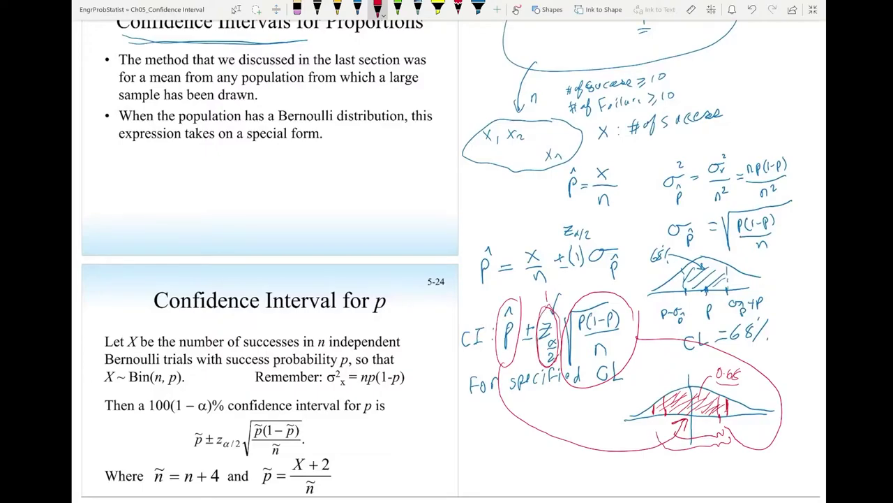
{"action": "left_click_drag", "start_coordinate": [636, 274], "coordinate": [775, 279]}
{"action": "left_click_drag", "start_coordinate": [635, 276], "coordinate": [618, 296]}
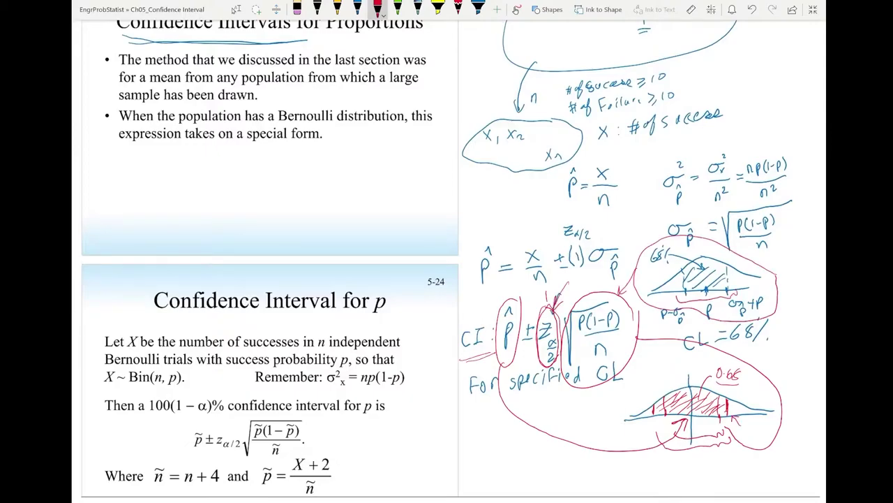
{"action": "key", "text": "Escape"}
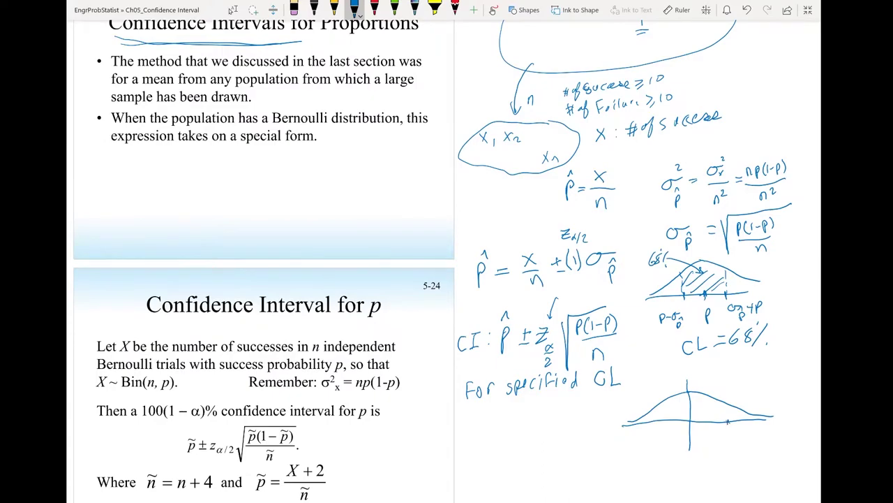
{"action": "left_click_drag", "start_coordinate": [728, 417], "coordinate": [727, 427]}
Tick the lower curve's left bound, hatch its centre labelled 90%, and mark the left tail.
{"action": "mouse_move", "coordinate": [653, 417]}
{"action": "left_mouse_down"}
{"action": "mouse_move", "coordinate": [653, 426]}
{"action": "mouse_move", "coordinate": [657, 417]}
{"action": "left_mouse_up"}
{"action": "mouse_move", "coordinate": [674, 397]}
{"action": "left_mouse_down"}
{"action": "mouse_move", "coordinate": [664, 419]}
{"action": "mouse_move", "coordinate": [674, 422]}
{"action": "left_mouse_up"}
{"action": "left_click_drag", "start_coordinate": [698, 396], "coordinate": [689, 417]}
{"action": "left_click_drag", "start_coordinate": [709, 397], "coordinate": [700, 420]}
{"action": "left_click_drag", "start_coordinate": [714, 409], "coordinate": [708, 426]}
{"action": "mouse_move", "coordinate": [714, 374]}
{"action": "left_mouse_down"}
{"action": "mouse_move", "coordinate": [711, 383]}
{"action": "mouse_move", "coordinate": [718, 375]}
{"action": "left_mouse_up"}
{"action": "left_click_drag", "start_coordinate": [728, 373], "coordinate": [684, 405]}
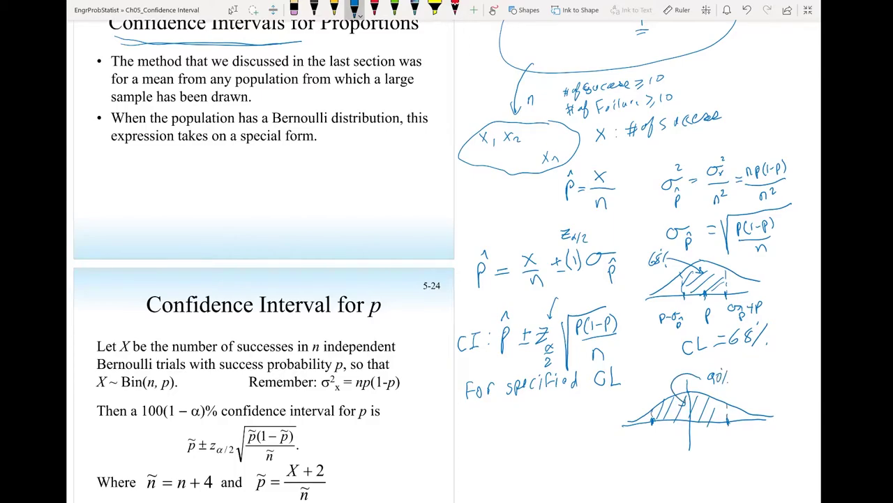
{"action": "mouse_move", "coordinate": [613, 404]}
{"action": "left_mouse_down"}
{"action": "mouse_move", "coordinate": [645, 416]}
{"action": "mouse_move", "coordinate": [589, 417]}
{"action": "mouse_move", "coordinate": [596, 430]}
{"action": "mouse_move", "coordinate": [613, 418]}
{"action": "left_mouse_up"}
In red, mark the tails 5% = α/2 = 0.05 and ±z α/2, then circle the ≥10 conditions.
{"action": "left_click", "coordinate": [375, 7]}
{"action": "mouse_move", "coordinate": [730, 406]}
{"action": "left_mouse_down"}
{"action": "mouse_move", "coordinate": [738, 420]}
{"action": "mouse_move", "coordinate": [754, 392]}
{"action": "mouse_move", "coordinate": [794, 378]}
{"action": "left_mouse_up"}
{"action": "mouse_move", "coordinate": [788, 382]}
{"action": "left_mouse_down"}
{"action": "mouse_move", "coordinate": [768, 402]}
{"action": "mouse_move", "coordinate": [779, 398]}
{"action": "left_mouse_up"}
{"action": "left_click_drag", "start_coordinate": [788, 394], "coordinate": [783, 405]}
{"action": "mouse_move", "coordinate": [635, 421]}
{"action": "left_mouse_down"}
{"action": "mouse_move", "coordinate": [653, 412]}
{"action": "mouse_move", "coordinate": [657, 452]}
{"action": "mouse_move", "coordinate": [671, 466]}
{"action": "left_mouse_up"}
{"action": "left_click_drag", "start_coordinate": [732, 448], "coordinate": [729, 426]}
{"action": "mouse_move", "coordinate": [724, 435]}
{"action": "left_mouse_down"}
{"action": "mouse_move", "coordinate": [730, 426]}
{"action": "mouse_move", "coordinate": [749, 453]}
{"action": "mouse_move", "coordinate": [747, 444]}
{"action": "mouse_move", "coordinate": [757, 457]}
{"action": "mouse_move", "coordinate": [768, 451]}
{"action": "left_mouse_up"}
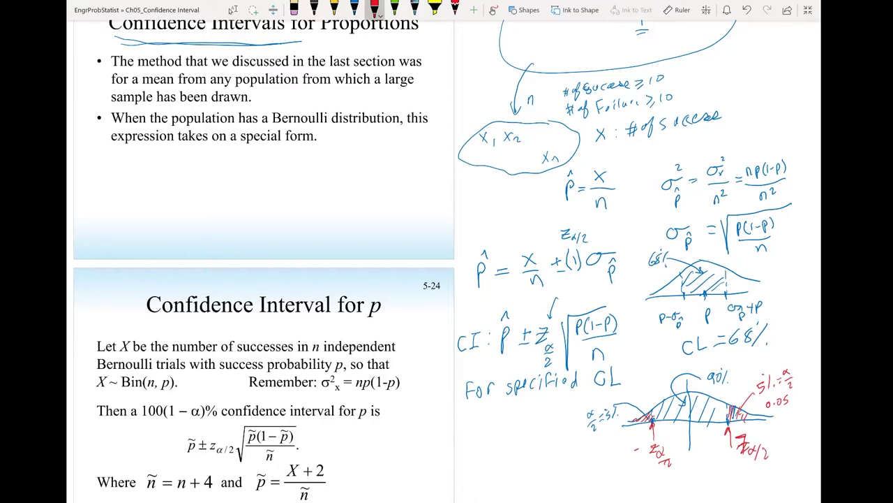
{"action": "mouse_move", "coordinate": [683, 65]}
{"action": "left_mouse_down"}
{"action": "mouse_move", "coordinate": [577, 70]}
{"action": "mouse_move", "coordinate": [595, 120]}
{"action": "mouse_move", "coordinate": [700, 75]}
{"action": "mouse_move", "coordinate": [674, 66]}
{"action": "left_mouse_up"}
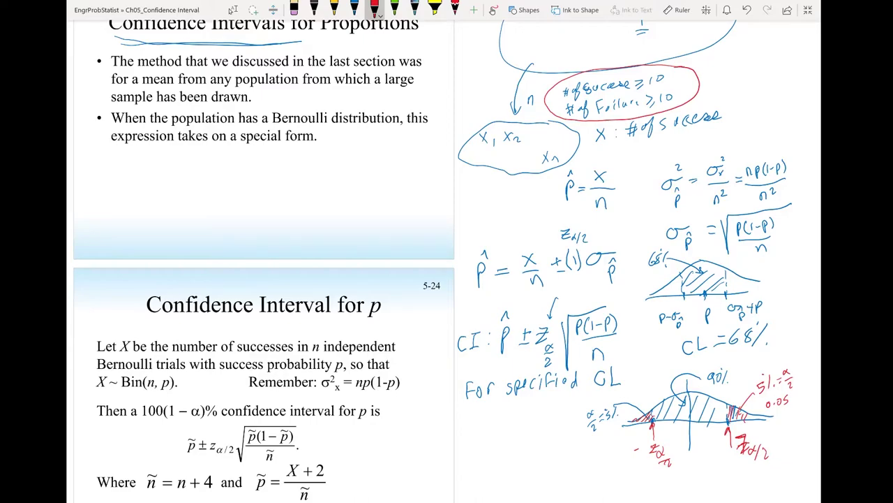
{"action": "mouse_move", "coordinate": [469, 208]}
{"action": "left_mouse_down"}
{"action": "mouse_move", "coordinate": [490, 174]}
{"action": "mouse_move", "coordinate": [496, 182]}
{"action": "left_mouse_up"}
Draw a red arrow from the handwritten CI to the slide's p̃ interval formula and circle it.
{"action": "mouse_move", "coordinate": [452, 347]}
{"action": "left_mouse_down"}
{"action": "mouse_move", "coordinate": [420, 422]}
{"action": "mouse_move", "coordinate": [444, 459]}
{"action": "left_mouse_up"}
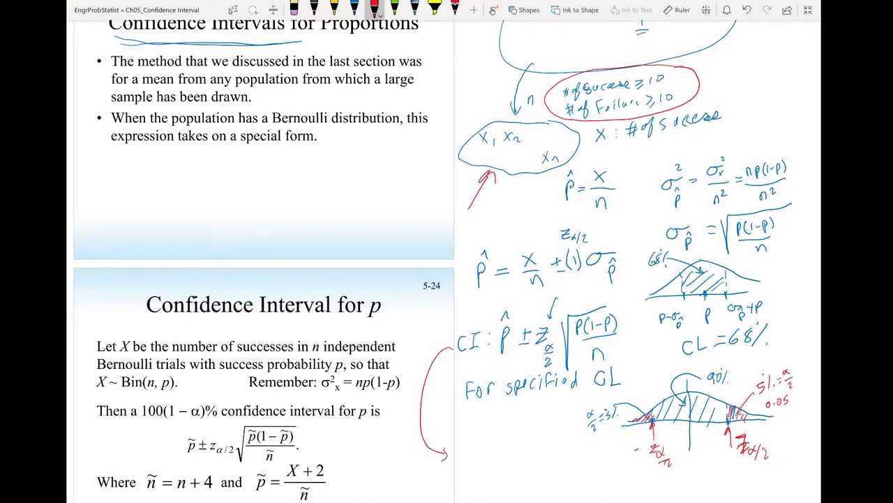
{"action": "mouse_move", "coordinate": [322, 419]}
{"action": "left_mouse_down"}
{"action": "mouse_move", "coordinate": [209, 466]}
{"action": "mouse_move", "coordinate": [327, 420]}
{"action": "left_mouse_up"}
{"action": "mouse_move", "coordinate": [453, 346]}
{"action": "left_mouse_down"}
{"action": "mouse_move", "coordinate": [327, 422]}
{"action": "mouse_move", "coordinate": [340, 428]}
{"action": "left_mouse_up"}
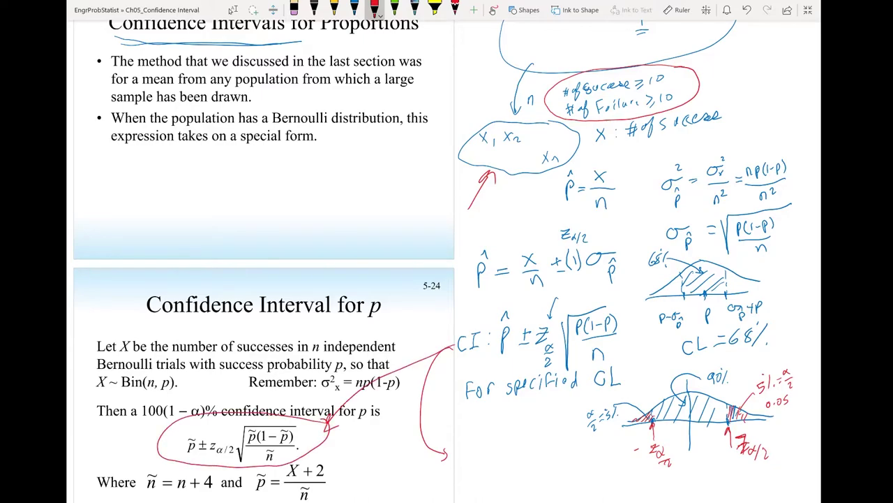
{"action": "left_click_drag", "start_coordinate": [196, 427], "coordinate": [197, 433]}
Circle p̃ = (X+2)/ñ, the ñ denominator, n and 4 in ñ = n + 4, and X.
{"action": "scroll", "coordinate": [264, 279], "scroll_direction": "down", "scroll_amount": 2}
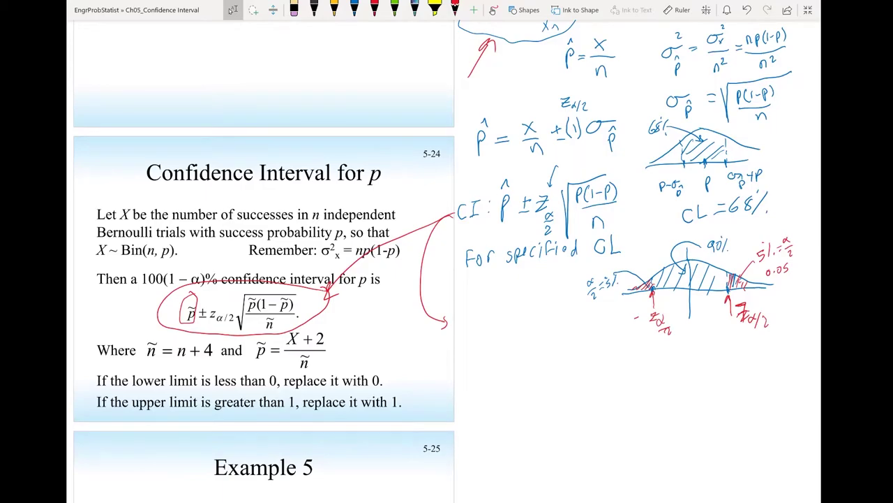
{"action": "left_click", "coordinate": [375, 8]}
{"action": "mouse_move", "coordinate": [348, 328]}
{"action": "left_mouse_down"}
{"action": "mouse_move", "coordinate": [306, 322]}
{"action": "mouse_move", "coordinate": [279, 386]}
{"action": "mouse_move", "coordinate": [337, 315]}
{"action": "left_mouse_up"}
{"action": "mouse_move", "coordinate": [318, 354]}
{"action": "left_mouse_down"}
{"action": "mouse_move", "coordinate": [294, 352]}
{"action": "mouse_move", "coordinate": [319, 359]}
{"action": "left_mouse_up"}
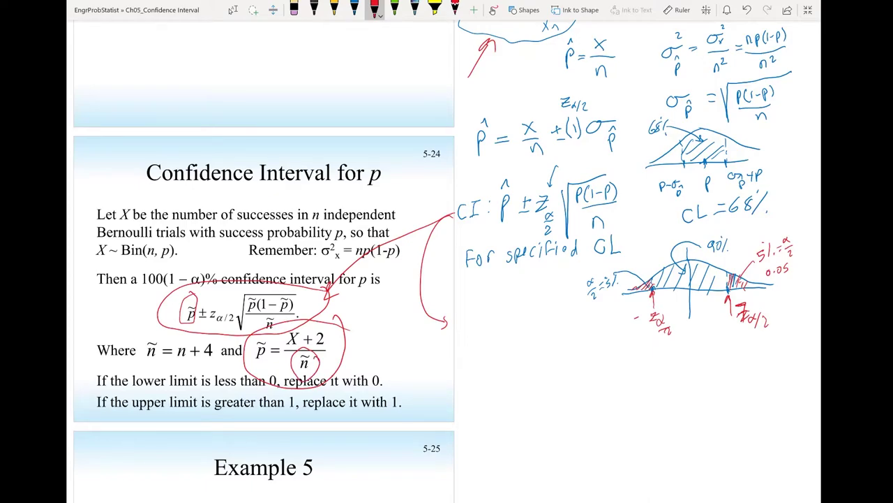
{"action": "mouse_move", "coordinate": [183, 335]}
{"action": "left_mouse_down"}
{"action": "mouse_move", "coordinate": [194, 339]}
{"action": "mouse_move", "coordinate": [173, 337]}
{"action": "mouse_move", "coordinate": [222, 358]}
{"action": "mouse_move", "coordinate": [214, 332]}
{"action": "left_mouse_up"}
{"action": "mouse_move", "coordinate": [306, 325]}
{"action": "left_mouse_down"}
{"action": "mouse_move", "coordinate": [286, 347]}
{"action": "mouse_move", "coordinate": [302, 324]}
{"action": "mouse_move", "coordinate": [331, 325]}
{"action": "left_mouse_up"}
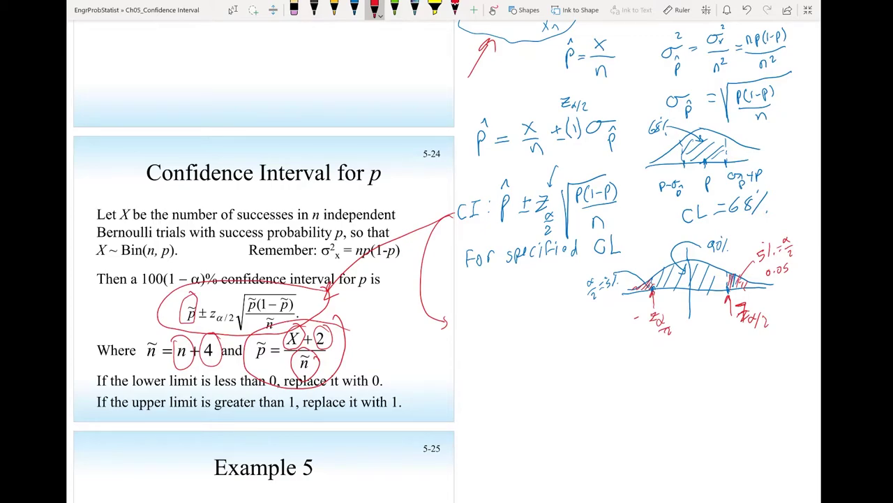
Underline 10,501 on the Example 5 slide in red, then sketch the population loop with an arrow to a sample loop.
{"action": "scroll", "coordinate": [447, 279], "scroll_direction": "down", "scroll_amount": 5}
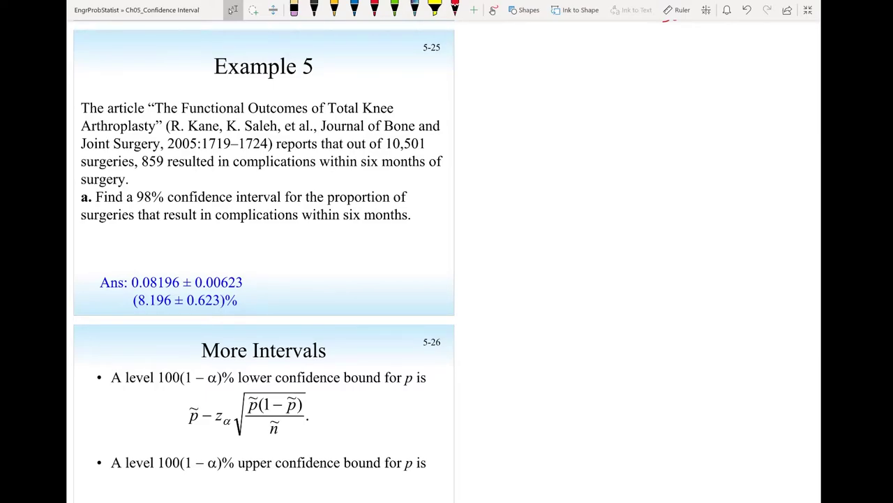
{"action": "left_click", "coordinate": [375, 8]}
{"action": "left_click_drag", "start_coordinate": [307, 150], "coordinate": [438, 147]}
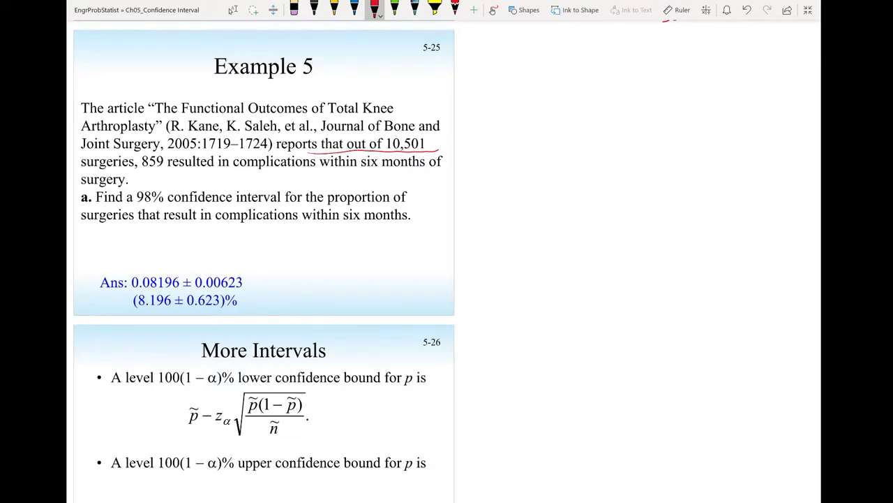
{"action": "mouse_move", "coordinate": [772, 42]}
{"action": "left_mouse_down"}
{"action": "mouse_move", "coordinate": [708, 42]}
{"action": "mouse_move", "coordinate": [494, 81]}
{"action": "mouse_move", "coordinate": [711, 106]}
{"action": "mouse_move", "coordinate": [788, 36]}
{"action": "left_mouse_up"}
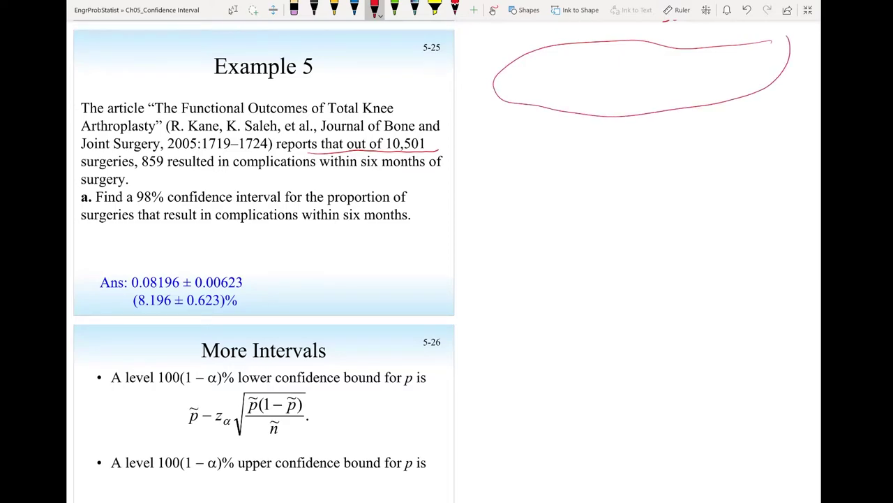
{"action": "left_click_drag", "start_coordinate": [544, 99], "coordinate": [529, 160]}
{"action": "mouse_move", "coordinate": [568, 183]}
{"action": "left_mouse_down"}
{"action": "mouse_move", "coordinate": [556, 169]}
{"action": "mouse_move", "coordinate": [589, 166]}
{"action": "left_mouse_up"}
Write n = 10,501 by the arrow and x = 859 inside the sample loop.
{"action": "mouse_move", "coordinate": [604, 144]}
{"action": "left_mouse_down"}
{"action": "mouse_move", "coordinate": [611, 162]}
{"action": "mouse_move", "coordinate": [627, 156]}
{"action": "left_mouse_up"}
{"action": "mouse_move", "coordinate": [645, 138]}
{"action": "left_mouse_down"}
{"action": "mouse_move", "coordinate": [642, 149]}
{"action": "mouse_move", "coordinate": [646, 137]}
{"action": "left_mouse_up"}
{"action": "left_click_drag", "start_coordinate": [658, 130], "coordinate": [661, 148]}
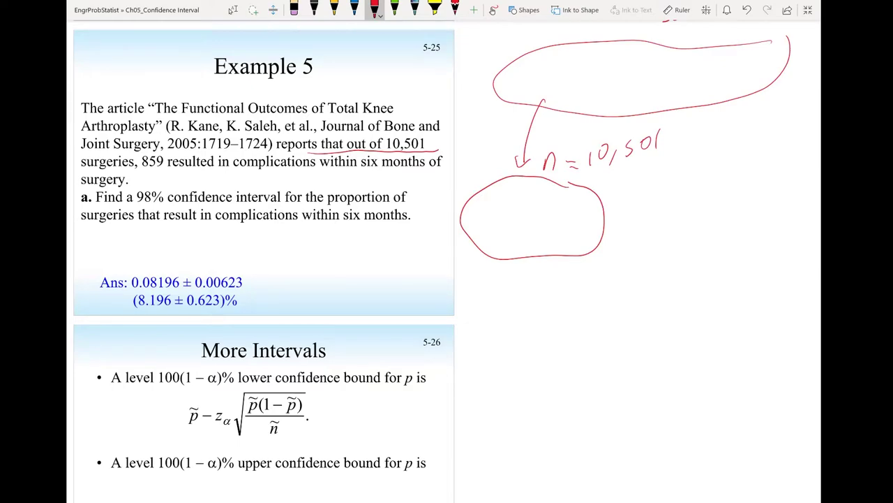
{"action": "left_click_drag", "start_coordinate": [485, 200], "coordinate": [495, 214]}
{"action": "left_click_drag", "start_coordinate": [495, 200], "coordinate": [485, 215]}
{"action": "left_click_drag", "start_coordinate": [500, 204], "coordinate": [510, 203]}
{"action": "mouse_move", "coordinate": [499, 209]}
{"action": "left_mouse_down"}
{"action": "mouse_move", "coordinate": [523, 208]}
{"action": "mouse_move", "coordinate": [530, 194]}
{"action": "mouse_move", "coordinate": [534, 208]}
{"action": "left_mouse_up"}
{"action": "left_click_drag", "start_coordinate": [552, 195], "coordinate": [550, 208]}
Write the question 'CI for 98% CL ?' and underline the handwritten 859.
{"action": "left_click_drag", "start_coordinate": [518, 271], "coordinate": [518, 287]}
{"action": "mouse_move", "coordinate": [528, 270]}
{"action": "left_mouse_down"}
{"action": "mouse_move", "coordinate": [540, 269]}
{"action": "mouse_move", "coordinate": [534, 287]}
{"action": "mouse_move", "coordinate": [578, 285]}
{"action": "left_mouse_up"}
{"action": "left_click_drag", "start_coordinate": [578, 267], "coordinate": [599, 276]}
{"action": "left_click_drag", "start_coordinate": [610, 269], "coordinate": [608, 270]}
{"action": "mouse_move", "coordinate": [618, 277]}
{"action": "left_mouse_down"}
{"action": "mouse_move", "coordinate": [627, 267]}
{"action": "mouse_move", "coordinate": [639, 273]}
{"action": "mouse_move", "coordinate": [651, 258]}
{"action": "mouse_move", "coordinate": [664, 270]}
{"action": "mouse_move", "coordinate": [712, 268]}
{"action": "left_mouse_up"}
{"action": "left_click_drag", "start_coordinate": [737, 240], "coordinate": [741, 255]}
{"action": "left_click", "coordinate": [739, 265]}
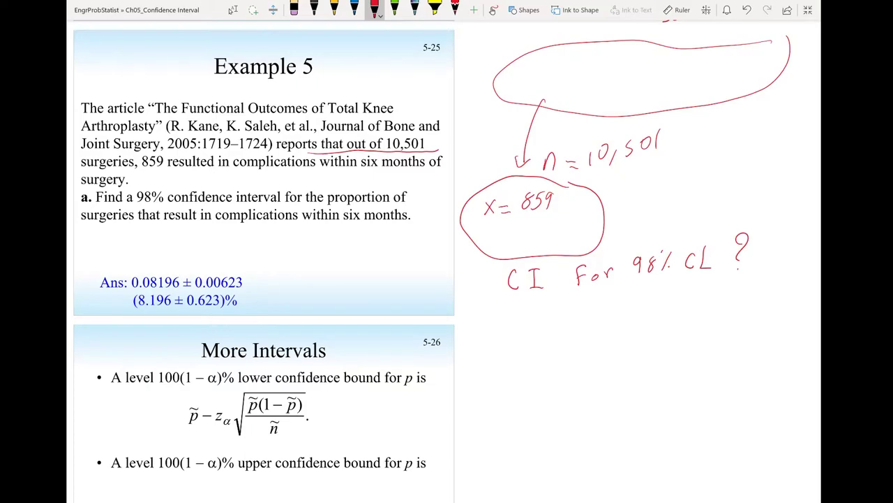
{"action": "left_click_drag", "start_coordinate": [526, 218], "coordinate": [551, 216]}
{"action": "mouse_move", "coordinate": [474, 342]}
{"action": "left_mouse_down"}
{"action": "mouse_move", "coordinate": [473, 356]}
{"action": "mouse_move", "coordinate": [483, 357]}
{"action": "left_mouse_up"}
Handwrite 'CI:' followed by the proportion 859/10,501.
{"action": "left_click_drag", "start_coordinate": [478, 358], "coordinate": [488, 357]}
{"action": "left_click", "coordinate": [498, 347]}
{"action": "left_click", "coordinate": [498, 354]}
{"action": "mouse_move", "coordinate": [528, 334]}
{"action": "left_mouse_down"}
{"action": "mouse_move", "coordinate": [523, 350]}
{"action": "mouse_move", "coordinate": [526, 335]}
{"action": "left_mouse_up"}
{"action": "mouse_move", "coordinate": [543, 333]}
{"action": "left_mouse_down"}
{"action": "mouse_move", "coordinate": [533, 350]}
{"action": "mouse_move", "coordinate": [548, 349]}
{"action": "left_mouse_up"}
{"action": "left_click_drag", "start_coordinate": [518, 358], "coordinate": [556, 353]}
{"action": "mouse_move", "coordinate": [520, 366]}
{"action": "left_mouse_down"}
{"action": "mouse_move", "coordinate": [520, 381]}
{"action": "mouse_move", "coordinate": [528, 370]}
{"action": "mouse_move", "coordinate": [536, 388]}
{"action": "mouse_move", "coordinate": [556, 366]}
{"action": "left_mouse_up"}
{"action": "left_click_drag", "start_coordinate": [566, 364], "coordinate": [566, 378]}
Add ± zα/2 and a square-root sign, underline 98%, and label the population loop p.
{"action": "left_click_drag", "start_coordinate": [586, 334], "coordinate": [586, 346]}
{"action": "left_click_drag", "start_coordinate": [581, 341], "coordinate": [617, 359]}
{"action": "left_click_drag", "start_coordinate": [611, 365], "coordinate": [617, 374]}
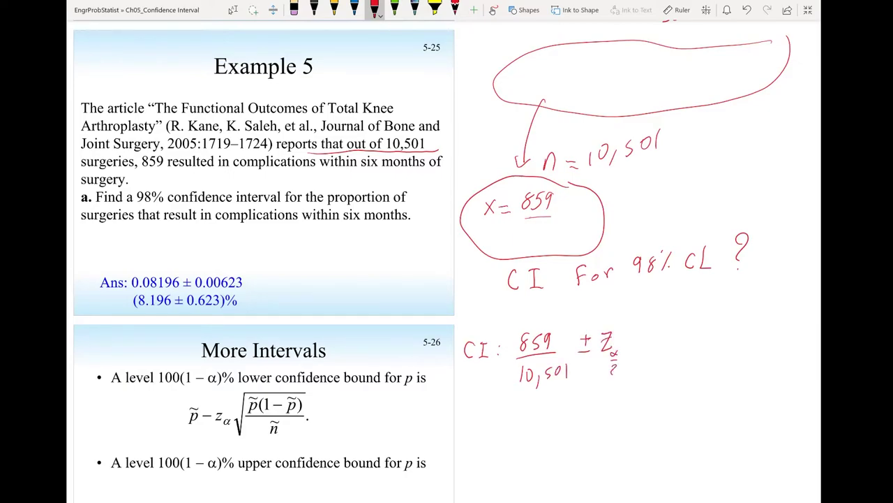
{"action": "left_click_drag", "start_coordinate": [637, 279], "coordinate": [662, 278]}
{"action": "mouse_move", "coordinate": [630, 324]}
{"action": "left_mouse_down"}
{"action": "mouse_move", "coordinate": [637, 373]}
{"action": "mouse_move", "coordinate": [652, 313]}
{"action": "mouse_move", "coordinate": [721, 300]}
{"action": "left_mouse_up"}
{"action": "left_click_drag", "start_coordinate": [677, 61], "coordinate": [678, 69]}
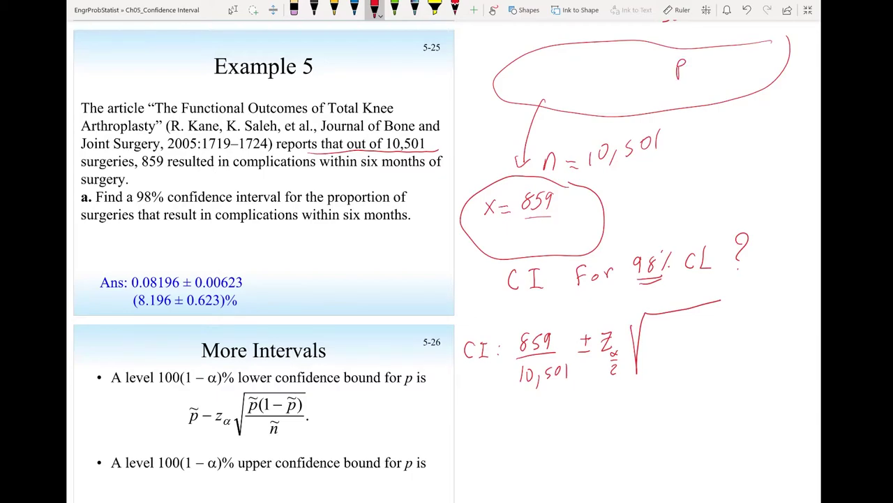
Fill the root with (859/10,501)(1−859/10,501) over 10,501.
{"action": "mouse_move", "coordinate": [655, 322]}
{"action": "left_mouse_down"}
{"action": "mouse_move", "coordinate": [653, 329]}
{"action": "mouse_move", "coordinate": [675, 328]}
{"action": "mouse_move", "coordinate": [656, 340]}
{"action": "mouse_move", "coordinate": [665, 345]}
{"action": "left_mouse_up"}
{"action": "left_click_drag", "start_coordinate": [674, 335], "coordinate": [696, 333]}
{"action": "mouse_move", "coordinate": [702, 324]}
{"action": "left_mouse_down"}
{"action": "mouse_move", "coordinate": [718, 311]}
{"action": "mouse_move", "coordinate": [735, 319]}
{"action": "left_mouse_up"}
{"action": "left_click_drag", "start_coordinate": [717, 329], "coordinate": [717, 336]}
{"action": "left_click_drag", "start_coordinate": [722, 328], "coordinate": [737, 330]}
{"action": "left_click_drag", "start_coordinate": [741, 323], "coordinate": [746, 333]}
{"action": "left_click_drag", "start_coordinate": [642, 360], "coordinate": [751, 337]}
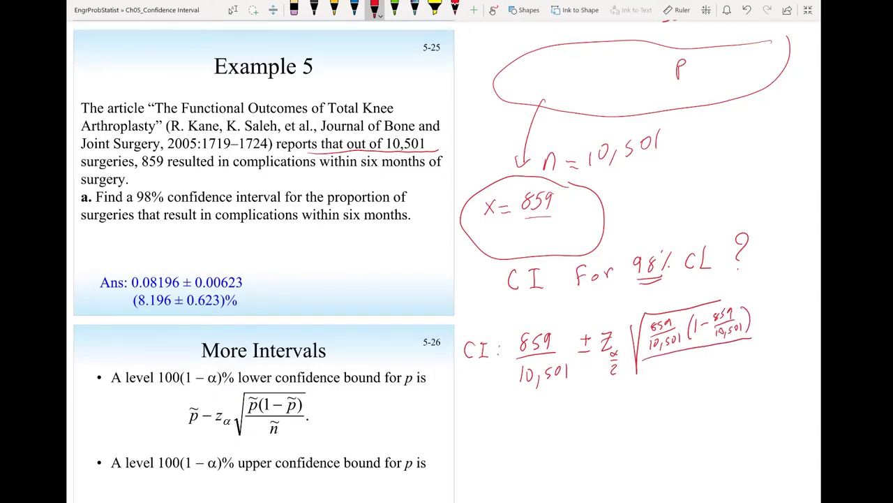
{"action": "mouse_move", "coordinate": [679, 368]}
{"action": "left_mouse_down"}
{"action": "mouse_move", "coordinate": [690, 367]}
{"action": "mouse_move", "coordinate": [674, 368]}
{"action": "mouse_move", "coordinate": [682, 358]}
{"action": "left_mouse_up"}
{"action": "left_click_drag", "start_coordinate": [688, 363], "coordinate": [686, 368]}
{"action": "mouse_move", "coordinate": [696, 356]}
{"action": "left_mouse_down"}
{"action": "mouse_move", "coordinate": [691, 365]}
{"action": "mouse_move", "coordinate": [703, 356]}
{"action": "left_mouse_up"}
{"action": "left_click_drag", "start_coordinate": [709, 353], "coordinate": [709, 363]}
Circle the slide's CI, p̃ and ñ = n + 4 formulas and underline n.
{"action": "scroll", "coordinate": [447, 261], "scroll_direction": "up", "scroll_amount": 5}
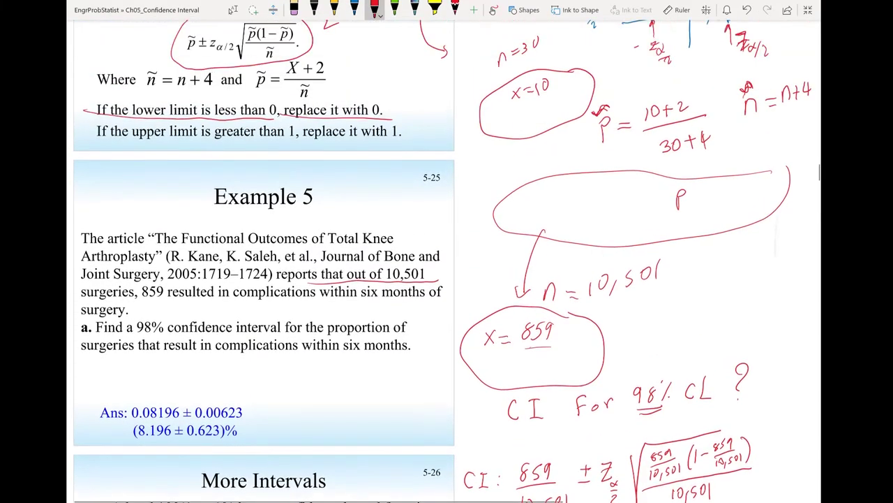
{"action": "mouse_move", "coordinate": [600, 86]}
{"action": "left_mouse_down"}
{"action": "mouse_move", "coordinate": [482, 178]}
{"action": "mouse_move", "coordinate": [665, 124]}
{"action": "mouse_move", "coordinate": [635, 104]}
{"action": "left_mouse_up"}
{"action": "mouse_move", "coordinate": [348, 258]}
{"action": "left_mouse_down"}
{"action": "mouse_move", "coordinate": [252, 296]}
{"action": "mouse_move", "coordinate": [349, 253]}
{"action": "mouse_move", "coordinate": [333, 254]}
{"action": "left_mouse_up"}
{"action": "mouse_move", "coordinate": [240, 263]}
{"action": "left_mouse_down"}
{"action": "mouse_move", "coordinate": [147, 268]}
{"action": "mouse_move", "coordinate": [240, 278]}
{"action": "left_mouse_up"}
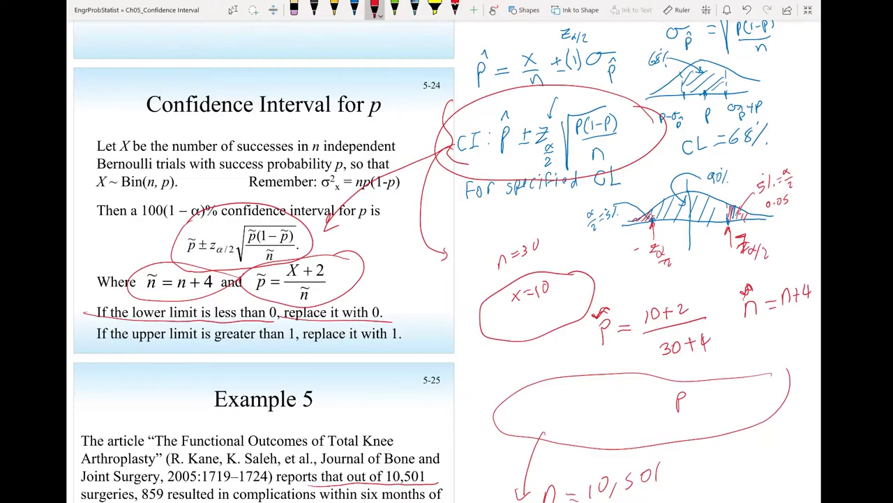
{"action": "left_click_drag", "start_coordinate": [172, 296], "coordinate": [188, 290]}
{"action": "scroll", "coordinate": [447, 279], "scroll_direction": "down", "scroll_amount": 6}
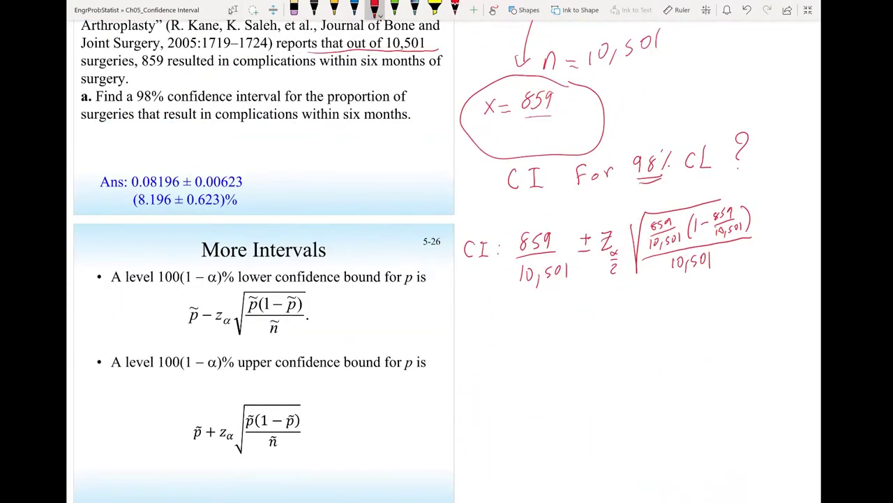
Write the reduced interval 0.0818 ± zα/2(0.00267).
{"action": "left_click_drag", "start_coordinate": [517, 317], "coordinate": [529, 322]}
{"action": "mouse_move", "coordinate": [542, 312]}
{"action": "left_mouse_down"}
{"action": "mouse_move", "coordinate": [560, 320]}
{"action": "mouse_move", "coordinate": [567, 310]}
{"action": "mouse_move", "coordinate": [604, 307]}
{"action": "left_mouse_up"}
{"action": "left_click_drag", "start_coordinate": [599, 301], "coordinate": [603, 320]}
{"action": "mouse_move", "coordinate": [614, 303]}
{"action": "left_mouse_down"}
{"action": "mouse_move", "coordinate": [624, 303]}
{"action": "mouse_move", "coordinate": [638, 337]}
{"action": "left_mouse_up"}
{"action": "left_click_drag", "start_coordinate": [650, 299], "coordinate": [647, 321]}
{"action": "left_click_drag", "start_coordinate": [663, 303], "coordinate": [745, 298]}
{"action": "left_click_drag", "start_coordinate": [757, 278], "coordinate": [759, 306]}
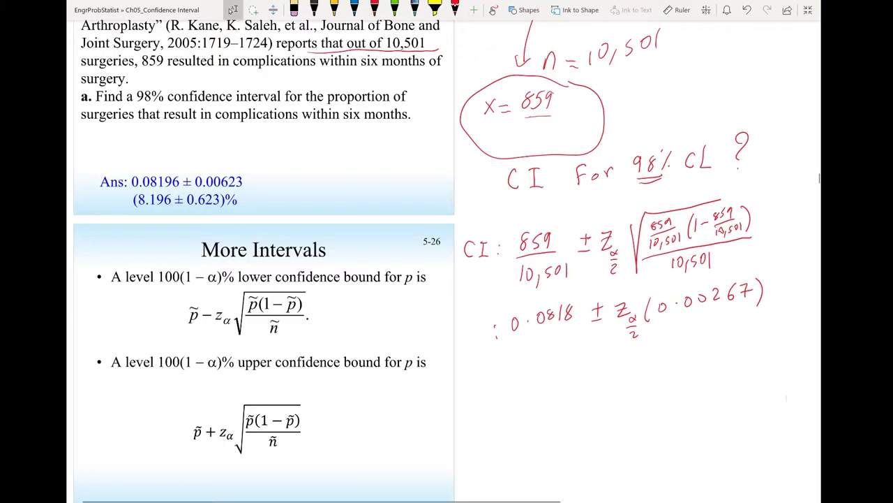
Sketch a bell curve with a centre line, zα/2 cut-off marks and a 0.98 middle area.
{"action": "left_click_drag", "start_coordinate": [670, 364], "coordinate": [764, 351]}
{"action": "mouse_move", "coordinate": [691, 340]}
{"action": "left_mouse_down"}
{"action": "mouse_move", "coordinate": [720, 323]}
{"action": "mouse_move", "coordinate": [789, 350]}
{"action": "left_mouse_up"}
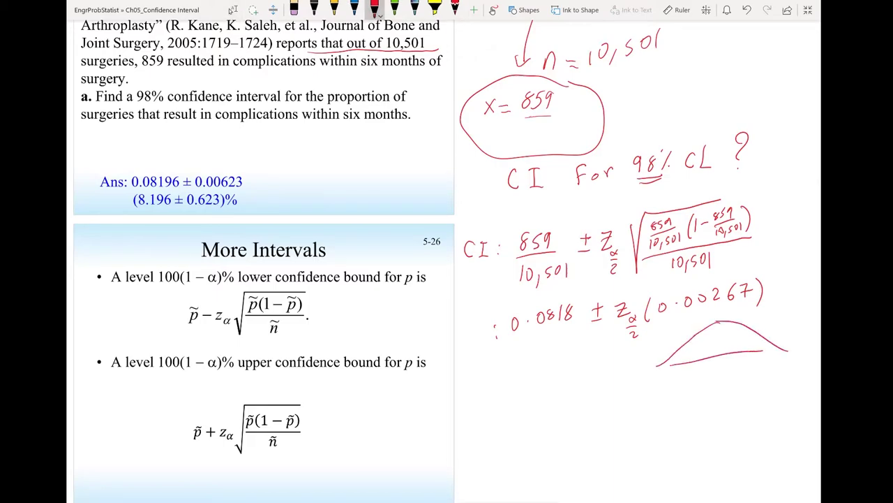
{"action": "left_click_drag", "start_coordinate": [717, 313], "coordinate": [726, 381]}
{"action": "left_click_drag", "start_coordinate": [690, 358], "coordinate": [690, 365]}
{"action": "left_click_drag", "start_coordinate": [752, 350], "coordinate": [797, 343]}
{"action": "left_click_drag", "start_coordinate": [690, 342], "coordinate": [690, 365]}
{"action": "left_click_drag", "start_coordinate": [681, 381], "coordinate": [698, 395]}
{"action": "left_click_drag", "start_coordinate": [701, 388], "coordinate": [710, 400]}
{"action": "left_click_drag", "start_coordinate": [761, 316], "coordinate": [732, 342]}
{"action": "left_click_drag", "start_coordinate": [754, 335], "coordinate": [758, 353]}
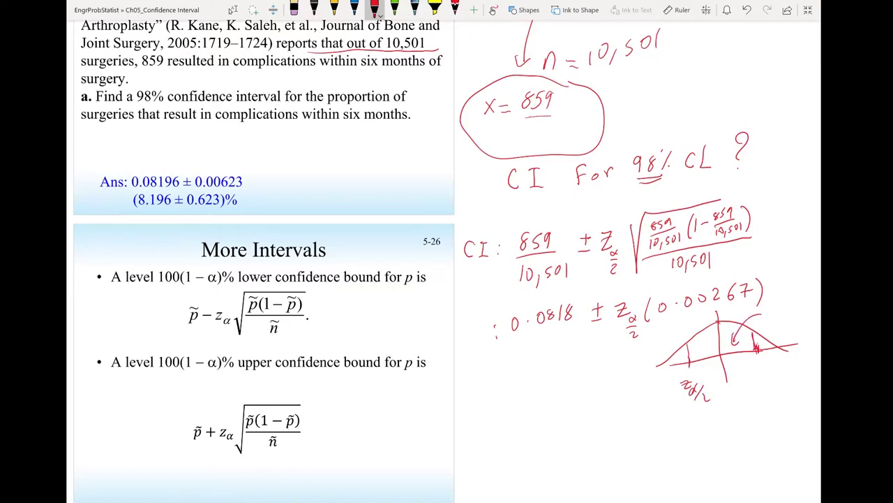
{"action": "left_click_drag", "start_coordinate": [770, 304], "coordinate": [794, 308]}
Point arrows to both tails and label each tail area 0.01.
{"action": "mouse_move", "coordinate": [659, 355]}
{"action": "left_mouse_down"}
{"action": "mouse_move", "coordinate": [680, 349]}
{"action": "mouse_move", "coordinate": [684, 357]}
{"action": "left_mouse_up"}
{"action": "mouse_move", "coordinate": [637, 342]}
{"action": "left_mouse_down"}
{"action": "mouse_move", "coordinate": [620, 371]}
{"action": "mouse_move", "coordinate": [638, 370]}
{"action": "left_mouse_up"}
{"action": "left_click", "coordinate": [629, 371]}
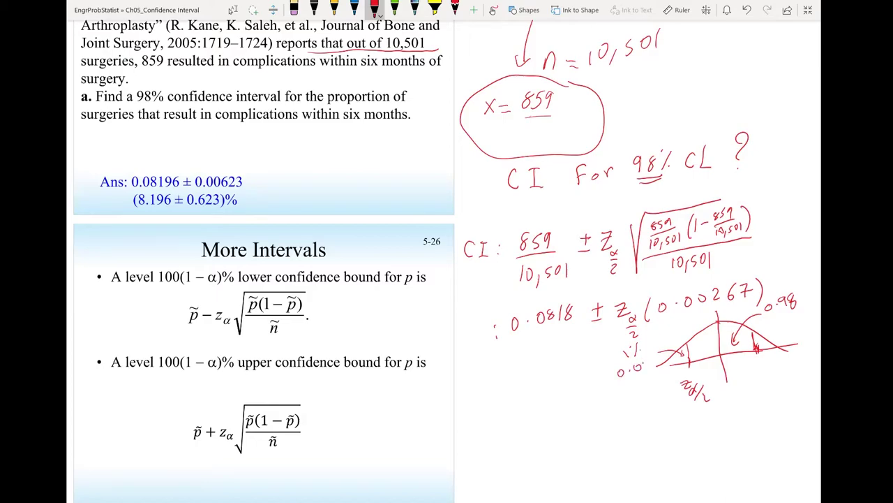
{"action": "mouse_move", "coordinate": [783, 326]}
{"action": "left_mouse_down"}
{"action": "mouse_move", "coordinate": [766, 342]}
{"action": "mouse_move", "coordinate": [809, 324]}
{"action": "left_mouse_up"}
{"action": "left_click", "coordinate": [795, 325]}
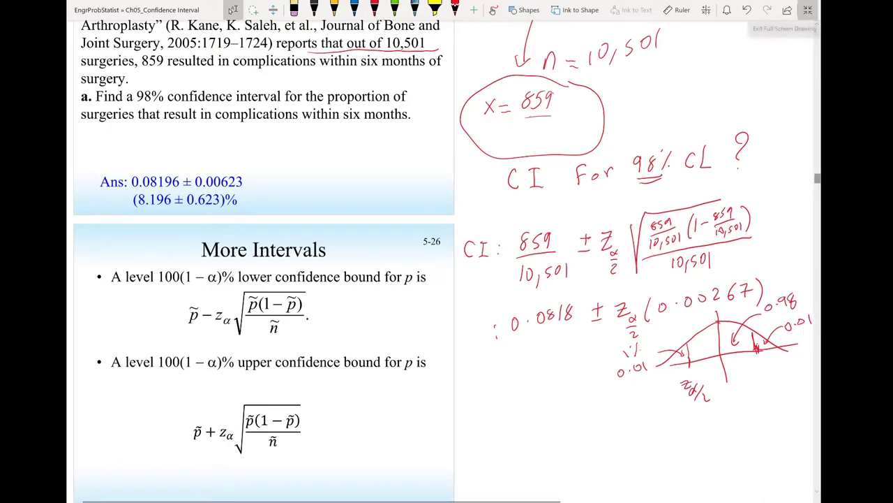
In the z-table's −2.3 row, circle .0102 and .0099 and note z = −2.325.
{"action": "left_click", "coordinate": [808, 10]}
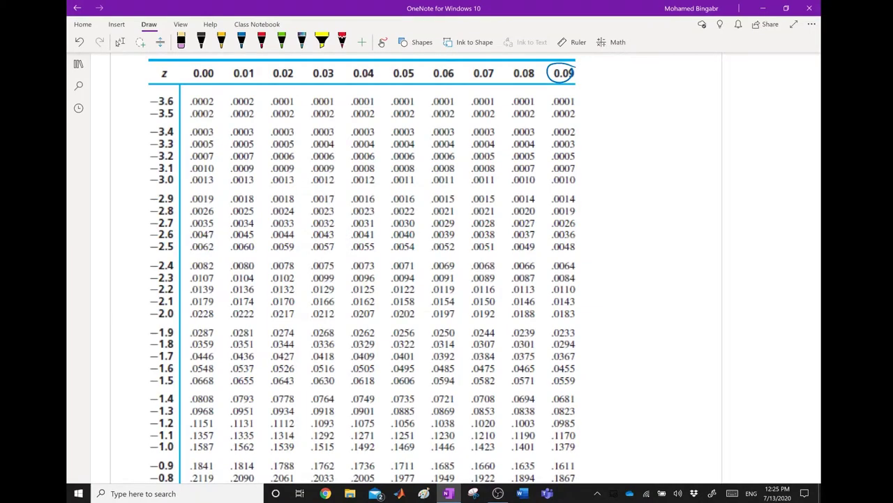
{"action": "left_click", "coordinate": [262, 42]}
{"action": "mouse_move", "coordinate": [342, 270]}
{"action": "left_mouse_down"}
{"action": "mouse_move", "coordinate": [270, 274]}
{"action": "mouse_move", "coordinate": [293, 287]}
{"action": "mouse_move", "coordinate": [342, 277]}
{"action": "left_mouse_up"}
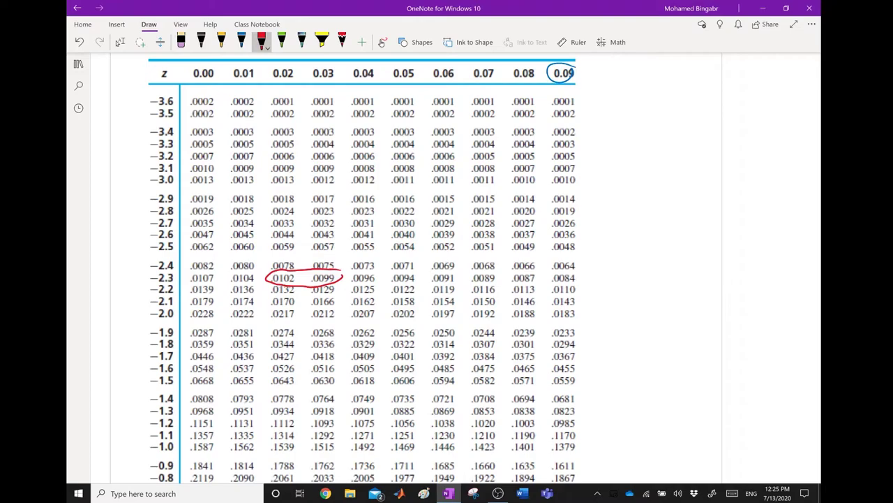
{"action": "left_click_drag", "start_coordinate": [616, 280], "coordinate": [633, 280]}
{"action": "mouse_move", "coordinate": [638, 271]}
{"action": "left_mouse_down"}
{"action": "mouse_move", "coordinate": [640, 282]}
{"action": "mouse_move", "coordinate": [663, 282]}
{"action": "left_mouse_up"}
{"action": "left_click", "coordinate": [654, 281]}
{"action": "left_click_drag", "start_coordinate": [266, 277], "coordinate": [170, 274]}
{"action": "left_click_drag", "start_coordinate": [304, 268], "coordinate": [302, 72]}
{"action": "left_click_drag", "start_coordinate": [680, 259], "coordinate": [695, 275]}
{"action": "left_click_drag", "start_coordinate": [705, 254], "coordinate": [698, 276]}
{"action": "scroll", "coordinate": [446, 279], "scroll_direction": "up", "scroll_amount": 15}
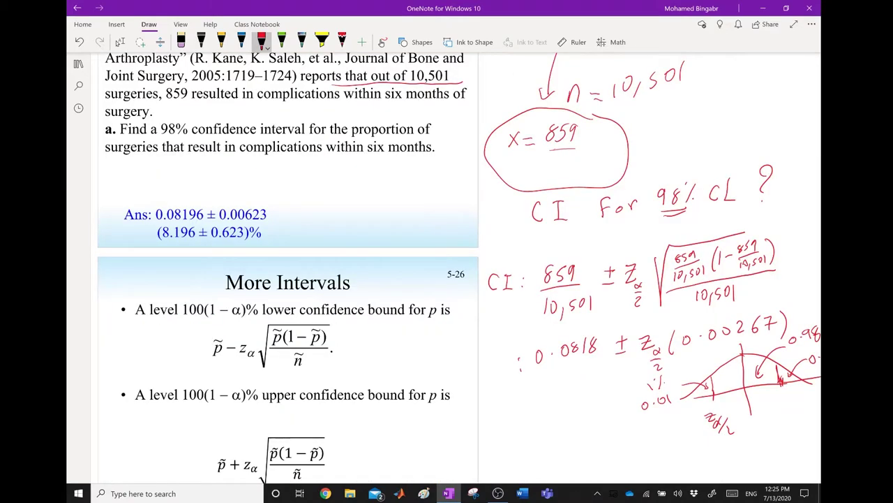
Note zα/2 = −2.325 under the curve and begin 'CI: 0.0818 ± (2.325)'.
{"action": "left_click_drag", "start_coordinate": [718, 436], "coordinate": [719, 444]}
{"action": "mouse_move", "coordinate": [722, 435]}
{"action": "left_mouse_down"}
{"action": "mouse_move", "coordinate": [733, 460]}
{"action": "mouse_move", "coordinate": [755, 456]}
{"action": "left_mouse_up"}
{"action": "mouse_move", "coordinate": [484, 420]}
{"action": "left_mouse_down"}
{"action": "mouse_move", "coordinate": [483, 434]}
{"action": "mouse_move", "coordinate": [515, 421]}
{"action": "left_mouse_up"}
{"action": "left_click_drag", "start_coordinate": [521, 426], "coordinate": [568, 407]}
{"action": "mouse_move", "coordinate": [564, 405]}
{"action": "left_mouse_down"}
{"action": "mouse_move", "coordinate": [568, 426]}
{"action": "mouse_move", "coordinate": [599, 415]}
{"action": "left_mouse_up"}
{"action": "left_click", "coordinate": [581, 422]}
{"action": "left_click_drag", "start_coordinate": [605, 404], "coordinate": [603, 428]}
{"action": "left_click_drag", "start_coordinate": [614, 405], "coordinate": [610, 436]}
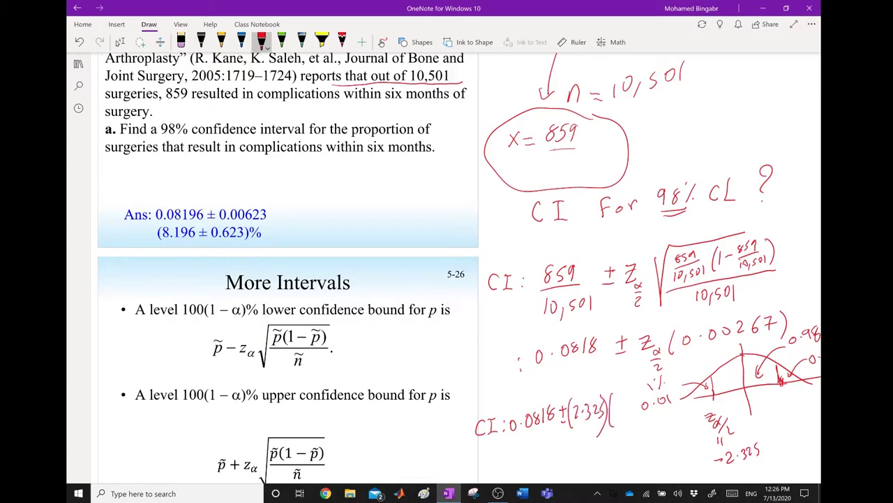
Complete (0.00267) = 0.0818 ± 0.00622, circle it and the slide's 0.08196 ± 0.00623 answer.
{"action": "left_click_drag", "start_coordinate": [660, 381], "coordinate": [649, 401]}
{"action": "left_click_drag", "start_coordinate": [666, 383], "coordinate": [668, 423]}
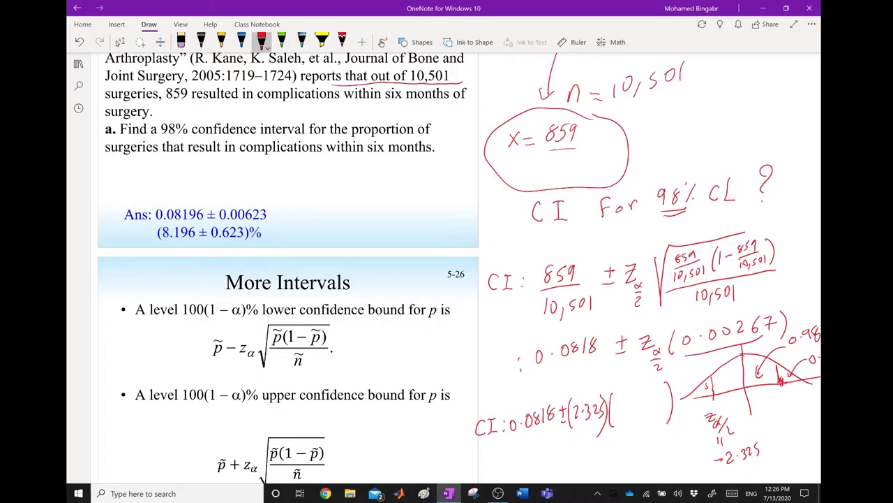
{"action": "left_click_drag", "start_coordinate": [621, 405], "coordinate": [661, 403]}
{"action": "left_click", "coordinate": [627, 410]}
{"action": "left_click", "coordinate": [506, 455]}
{"action": "left_click", "coordinate": [505, 462]}
{"action": "left_click_drag", "start_coordinate": [513, 454], "coordinate": [581, 445]}
{"action": "mouse_move", "coordinate": [576, 440]}
{"action": "left_mouse_down"}
{"action": "mouse_move", "coordinate": [576, 452]}
{"action": "mouse_move", "coordinate": [613, 436]}
{"action": "mouse_move", "coordinate": [656, 445]}
{"action": "left_mouse_up"}
{"action": "left_click", "coordinate": [605, 451]}
{"action": "left_click_drag", "start_coordinate": [657, 431], "coordinate": [670, 441]}
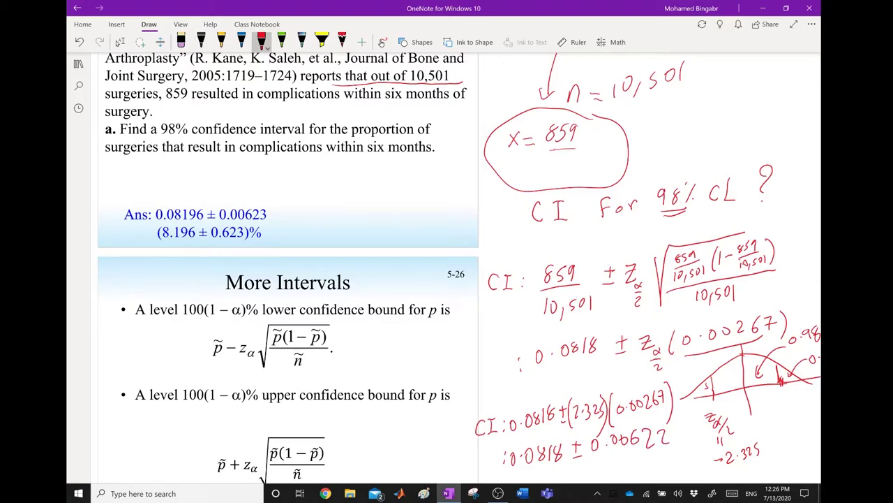
{"action": "mouse_move", "coordinate": [570, 468]}
{"action": "left_mouse_down"}
{"action": "mouse_move", "coordinate": [683, 438]}
{"action": "mouse_move", "coordinate": [575, 423]}
{"action": "mouse_move", "coordinate": [627, 464]}
{"action": "left_mouse_up"}
{"action": "mouse_move", "coordinate": [297, 204]}
{"action": "left_mouse_down"}
{"action": "mouse_move", "coordinate": [261, 186]}
{"action": "mouse_move", "coordinate": [108, 207]}
{"action": "mouse_move", "coordinate": [299, 201]}
{"action": "left_mouse_up"}
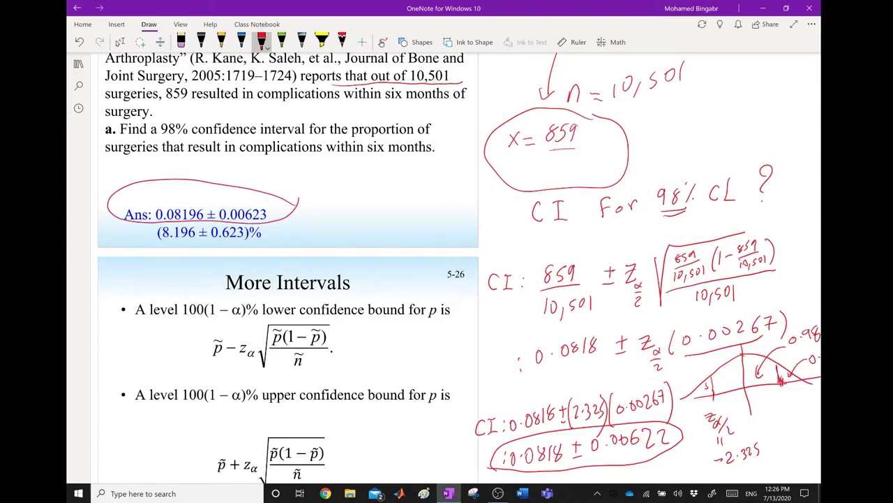
Circle the ñ = n + 4 formula, write p̃ beside it, and underline 859 in the example.
{"action": "scroll", "coordinate": [288, 279], "scroll_direction": "up", "scroll_amount": 5}
{"action": "mouse_move", "coordinate": [369, 171]}
{"action": "left_mouse_down"}
{"action": "mouse_move", "coordinate": [276, 180]}
{"action": "mouse_move", "coordinate": [363, 204]}
{"action": "left_mouse_up"}
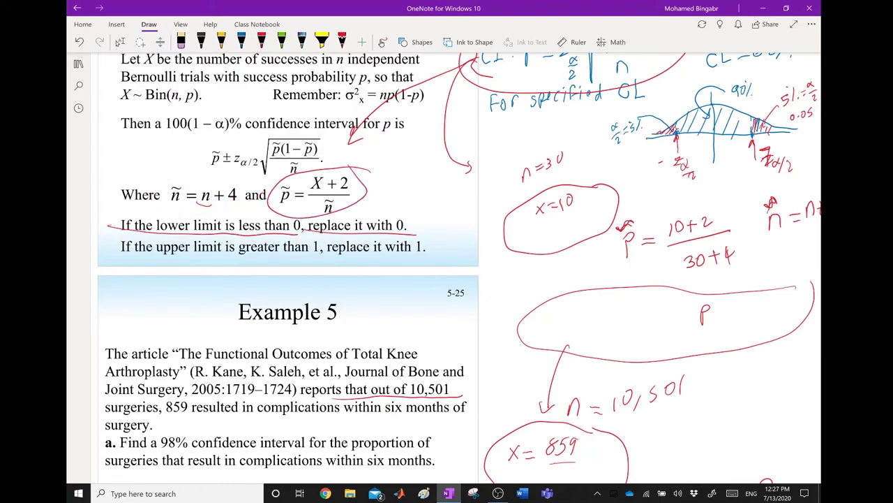
{"action": "left_click", "coordinate": [261, 42]}
{"action": "mouse_move", "coordinate": [243, 169]}
{"action": "left_mouse_down"}
{"action": "mouse_move", "coordinate": [230, 222]}
{"action": "mouse_move", "coordinate": [234, 179]}
{"action": "left_mouse_up"}
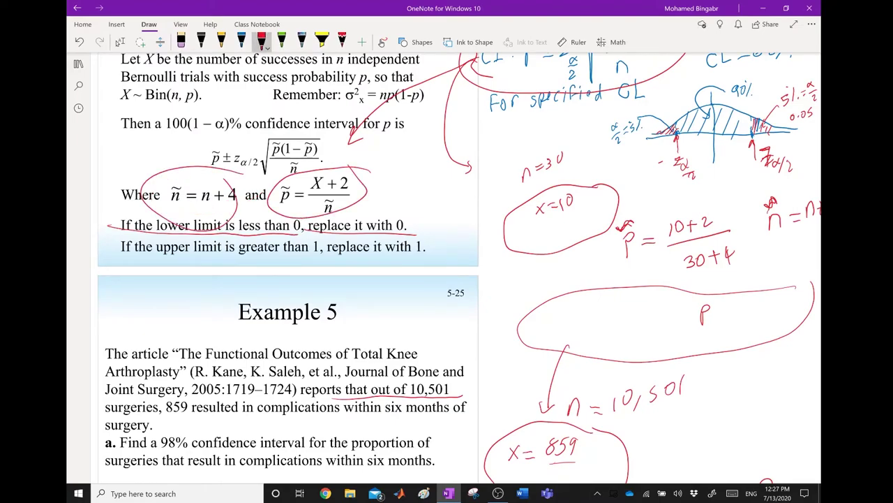
{"action": "left_click_drag", "start_coordinate": [391, 186], "coordinate": [405, 172]}
{"action": "left_click_drag", "start_coordinate": [165, 415], "coordinate": [194, 410]}
Write p̃ = (859+2)/(10,501+4), circling the ñ denominator in the formula.
{"action": "left_click_drag", "start_coordinate": [423, 173], "coordinate": [429, 181]}
{"action": "left_click_drag", "start_coordinate": [439, 172], "coordinate": [436, 183]}
{"action": "left_click_drag", "start_coordinate": [444, 176], "coordinate": [461, 177]}
{"action": "left_click_drag", "start_coordinate": [425, 200], "coordinate": [474, 183]}
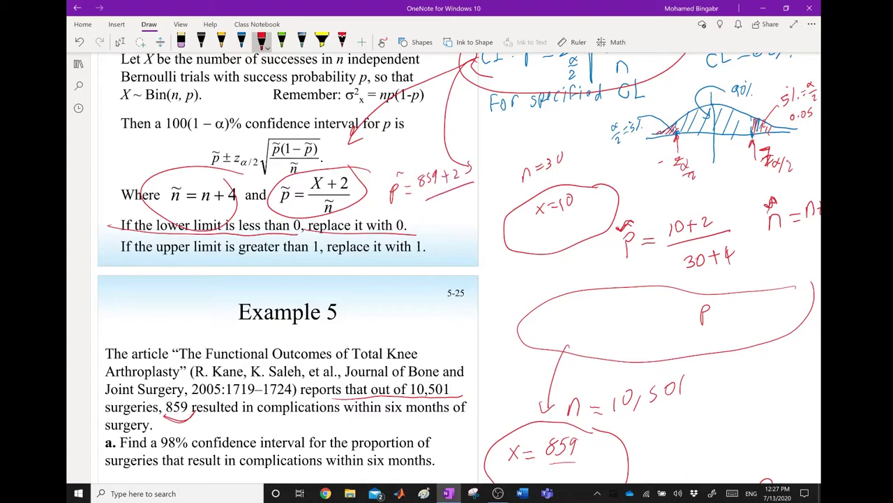
{"action": "left_click_drag", "start_coordinate": [336, 199], "coordinate": [342, 199]}
{"action": "left_click_drag", "start_coordinate": [431, 208], "coordinate": [436, 220]}
{"action": "left_click_drag", "start_coordinate": [447, 209], "coordinate": [462, 211]}
{"action": "left_click_drag", "start_coordinate": [466, 203], "coordinate": [485, 196]}
{"action": "left_click_drag", "start_coordinate": [485, 183], "coordinate": [486, 198]}
{"action": "left_click_drag", "start_coordinate": [209, 161], "coordinate": [203, 164]}
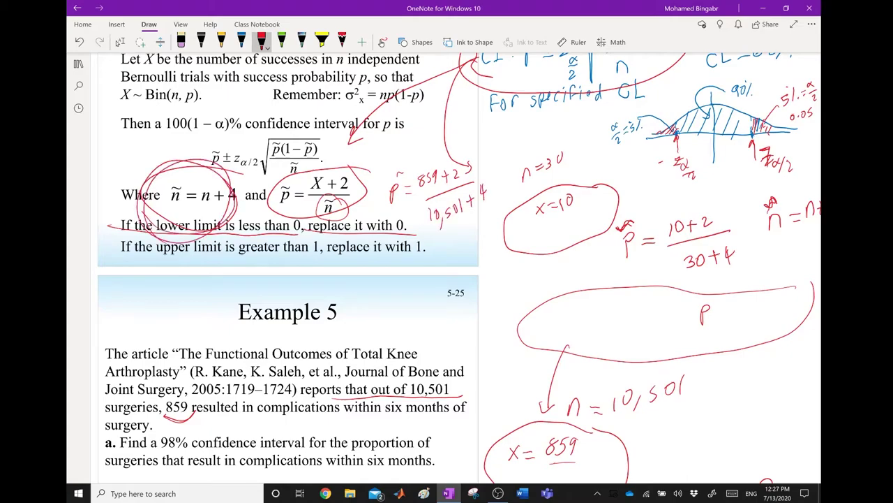
{"action": "left_click_drag", "start_coordinate": [385, 180], "coordinate": [403, 172]}
{"action": "mouse_move", "coordinate": [395, 278]}
{"action": "left_mouse_down"}
{"action": "mouse_move", "coordinate": [373, 284]}
{"action": "mouse_move", "coordinate": [373, 297]}
{"action": "mouse_move", "coordinate": [378, 264]}
{"action": "left_mouse_up"}
In full-screen view, write the result p̃ ≈ 0.0819.
{"action": "key", "text": "F11"}
{"action": "left_click_drag", "start_coordinate": [407, 222], "coordinate": [417, 226]}
{"action": "left_click_drag", "start_coordinate": [425, 215], "coordinate": [454, 201]}
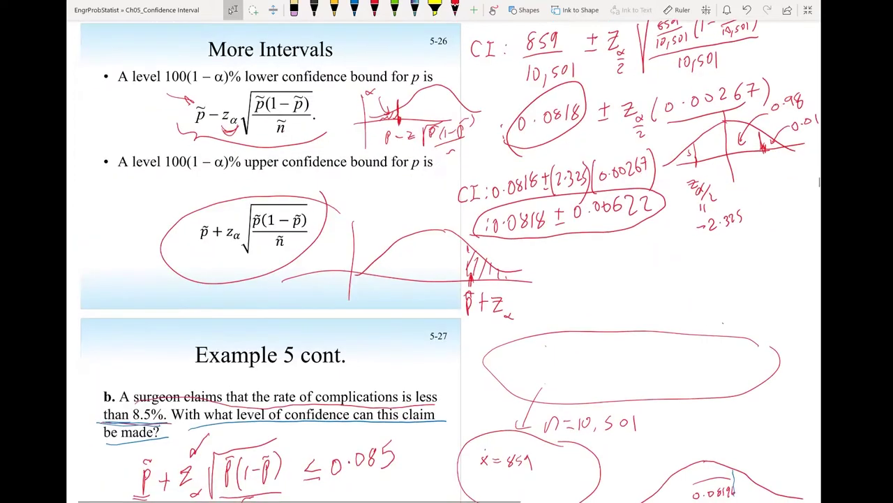
{"action": "scroll", "coordinate": [450, 261], "scroll_direction": "down", "scroll_amount": 2}
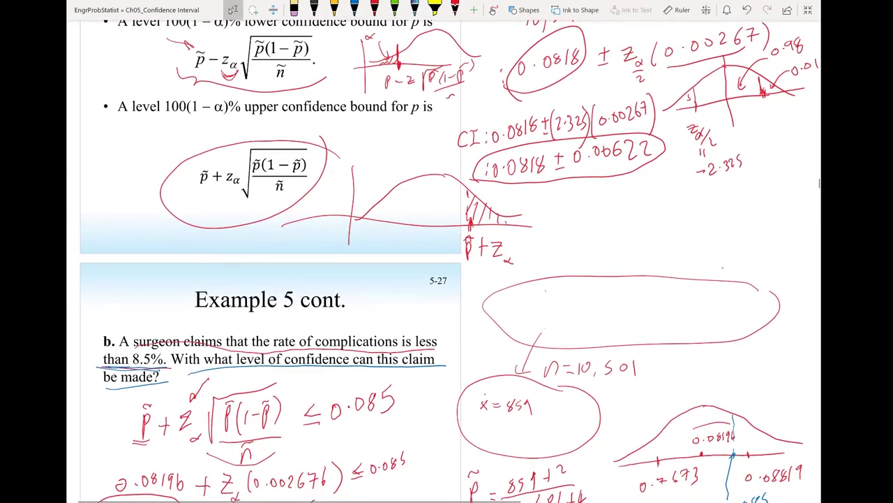
Circle 0.0818 in the worked interval, underline the lower-bound formula, and arrow p̃.
{"action": "left_click", "coordinate": [375, 7]}
{"action": "mouse_move", "coordinate": [565, 30]}
{"action": "left_mouse_down"}
{"action": "mouse_move", "coordinate": [504, 73]}
{"action": "mouse_move", "coordinate": [567, 87]}
{"action": "mouse_move", "coordinate": [543, 30]}
{"action": "left_mouse_up"}
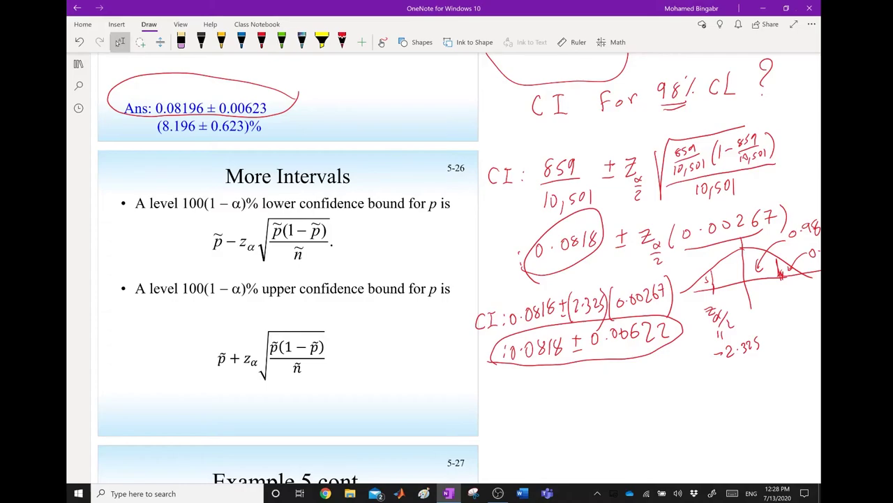
{"action": "left_click", "coordinate": [261, 42]}
{"action": "mouse_move", "coordinate": [203, 249]}
{"action": "left_mouse_down"}
{"action": "mouse_move", "coordinate": [210, 264]}
{"action": "mouse_move", "coordinate": [289, 273]}
{"action": "mouse_move", "coordinate": [343, 258]}
{"action": "left_mouse_up"}
{"action": "left_click_drag", "start_coordinate": [186, 222], "coordinate": [210, 229]}
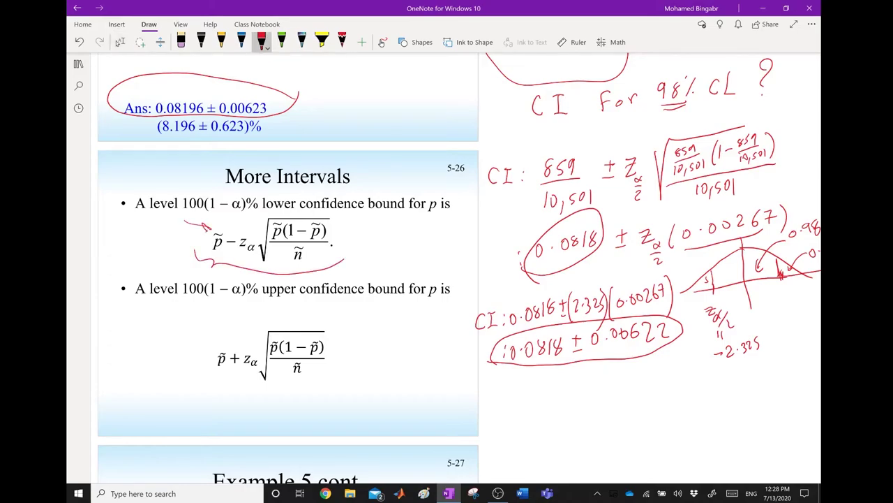
Draw axes and a bell curve beside the lower-bound formula, marking the bound and p.
{"action": "left_click_drag", "start_coordinate": [371, 249], "coordinate": [470, 246]}
{"action": "left_click_drag", "start_coordinate": [381, 224], "coordinate": [383, 276]}
{"action": "mouse_move", "coordinate": [387, 244]}
{"action": "left_mouse_down"}
{"action": "mouse_move", "coordinate": [438, 218]}
{"action": "mouse_move", "coordinate": [498, 239]}
{"action": "left_mouse_up"}
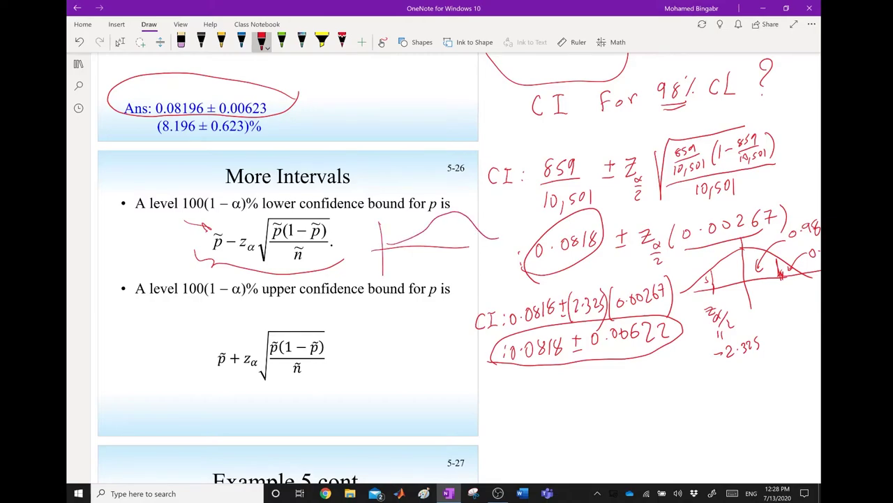
{"action": "mouse_move", "coordinate": [417, 243]}
{"action": "left_mouse_down"}
{"action": "mouse_move", "coordinate": [417, 252]}
{"action": "mouse_move", "coordinate": [416, 229]}
{"action": "mouse_move", "coordinate": [416, 246]}
{"action": "left_mouse_up"}
{"action": "mouse_move", "coordinate": [404, 258]}
{"action": "left_mouse_down"}
{"action": "mouse_move", "coordinate": [403, 270]}
{"action": "mouse_move", "coordinate": [407, 263]}
{"action": "left_mouse_up"}
Underline zα in the formula and label the curve's mark p − z√p(1−p).
{"action": "mouse_move", "coordinate": [240, 253]}
{"action": "left_mouse_down"}
{"action": "mouse_move", "coordinate": [256, 252]}
{"action": "mouse_move", "coordinate": [254, 263]}
{"action": "left_mouse_up"}
{"action": "left_click_drag", "start_coordinate": [425, 258], "coordinate": [433, 266]}
{"action": "mouse_move", "coordinate": [440, 260]}
{"action": "left_mouse_down"}
{"action": "mouse_move", "coordinate": [447, 251]}
{"action": "mouse_move", "coordinate": [462, 264]}
{"action": "mouse_move", "coordinate": [487, 257]}
{"action": "left_mouse_up"}
{"action": "left_click_drag", "start_coordinate": [489, 241], "coordinate": [491, 254]}
{"action": "left_click_drag", "start_coordinate": [464, 276], "coordinate": [475, 274]}
Draw axes and a full bell curve under the upper-bound formula.
{"action": "left_click_drag", "start_coordinate": [371, 347], "coordinate": [366, 427]}
{"action": "mouse_move", "coordinate": [299, 408]}
{"action": "left_mouse_down"}
{"action": "mouse_move", "coordinate": [348, 400]}
{"action": "mouse_move", "coordinate": [550, 408]}
{"action": "left_mouse_up"}
{"action": "mouse_move", "coordinate": [462, 359]}
{"action": "left_mouse_down"}
{"action": "mouse_move", "coordinate": [449, 357]}
{"action": "mouse_move", "coordinate": [372, 402]}
{"action": "left_mouse_up"}
{"action": "left_click_drag", "start_coordinate": [460, 355], "coordinate": [541, 397]}
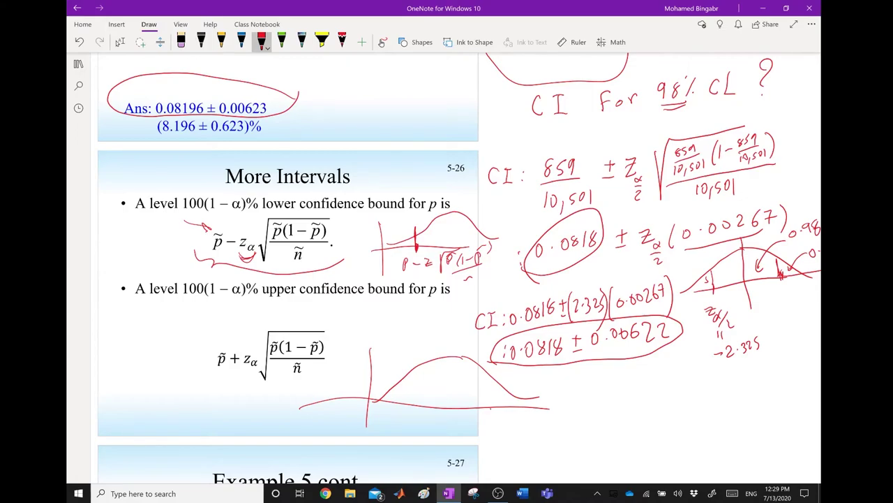
Mark the upper bound on the curve with an arrow labelled p̃ + zα.
{"action": "mouse_move", "coordinate": [488, 414]}
{"action": "left_mouse_down"}
{"action": "mouse_move", "coordinate": [489, 400]}
{"action": "mouse_move", "coordinate": [485, 441]}
{"action": "mouse_move", "coordinate": [490, 428]}
{"action": "left_mouse_up"}
{"action": "left_click", "coordinate": [496, 427]}
{"action": "left_click_drag", "start_coordinate": [483, 420], "coordinate": [500, 439]}
{"action": "mouse_move", "coordinate": [495, 428]}
{"action": "left_mouse_down"}
{"action": "mouse_move", "coordinate": [520, 438]}
{"action": "mouse_move", "coordinate": [520, 427]}
{"action": "left_mouse_up"}
{"action": "left_click_drag", "start_coordinate": [522, 441], "coordinate": [531, 444]}
{"action": "left_click_drag", "start_coordinate": [485, 419], "coordinate": [490, 417]}
Hatch the right tail beyond the upper bound.
{"action": "mouse_move", "coordinate": [484, 391]}
{"action": "left_mouse_down"}
{"action": "mouse_move", "coordinate": [486, 402]}
{"action": "mouse_move", "coordinate": [496, 393]}
{"action": "left_mouse_up"}
{"action": "left_click_drag", "start_coordinate": [483, 388], "coordinate": [488, 398]}
{"action": "left_click_drag", "start_coordinate": [490, 391], "coordinate": [502, 406]}
{"action": "left_click_drag", "start_coordinate": [515, 396], "coordinate": [517, 406]}
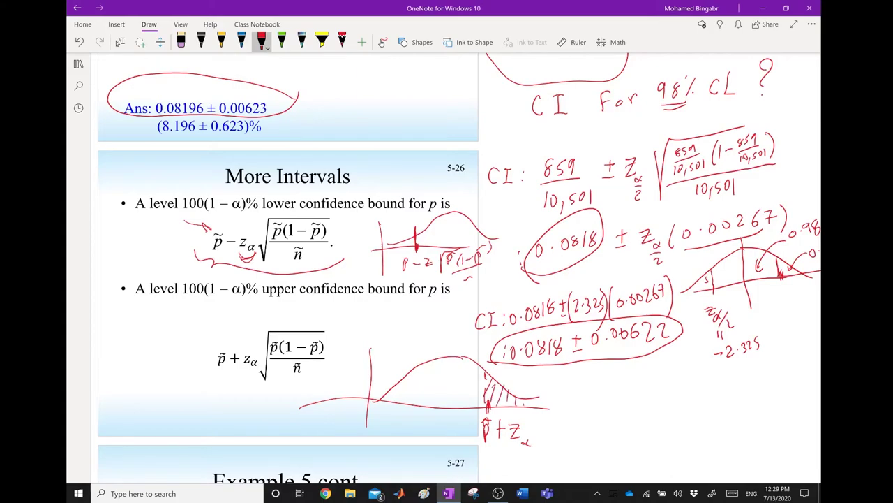
Add α and left-tail hatching to the lower-bound sketch, then show Example 5 cont. full screen.
{"action": "left_click_drag", "start_coordinate": [384, 217], "coordinate": [392, 217]}
{"action": "left_click_drag", "start_coordinate": [396, 235], "coordinate": [406, 244]}
{"action": "left_click_drag", "start_coordinate": [402, 230], "coordinate": [413, 241]}
{"action": "key", "text": "F11"}
{"action": "scroll", "coordinate": [446, 280], "scroll_direction": "down", "scroll_amount": 5}
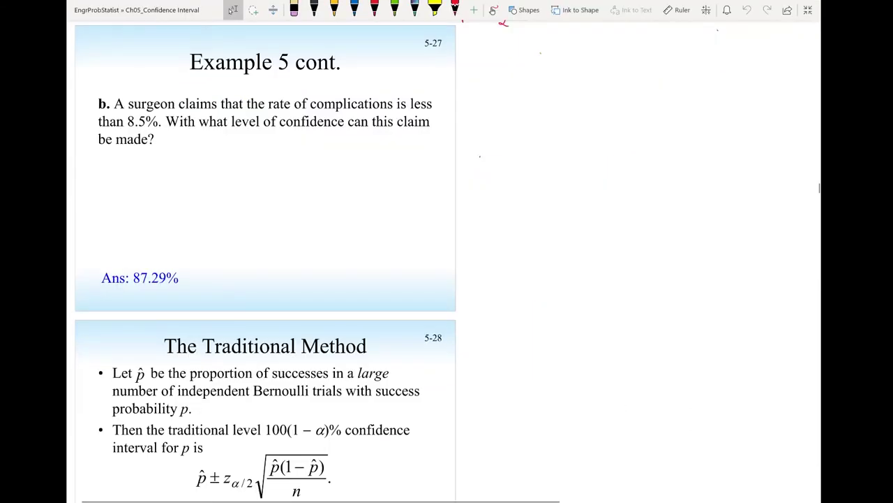